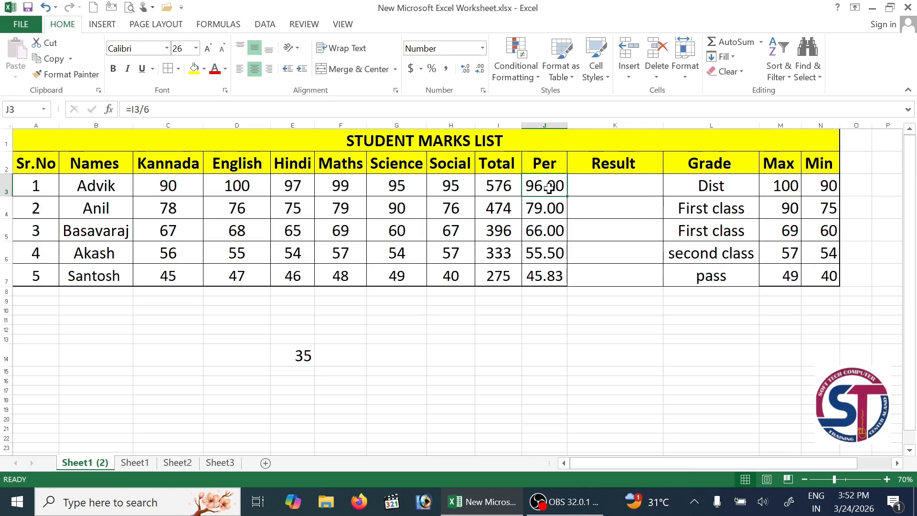
click(684, 188)
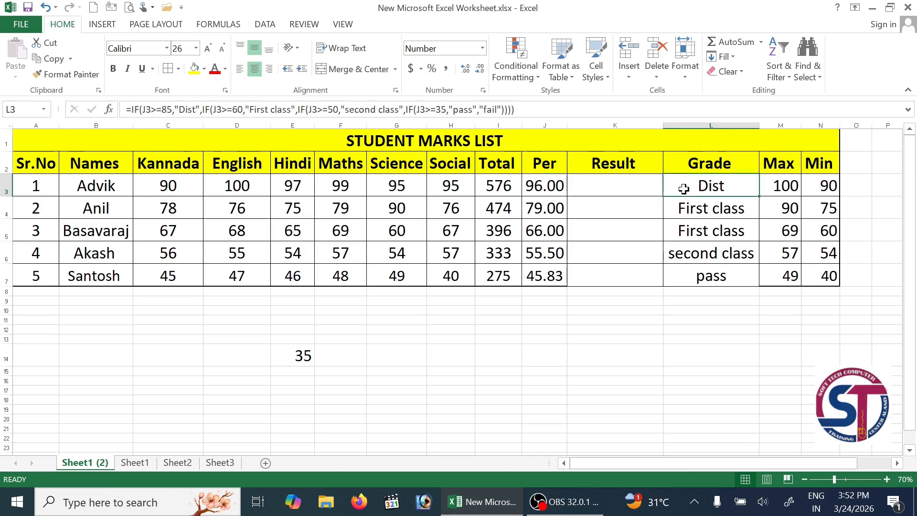
click(607, 193)
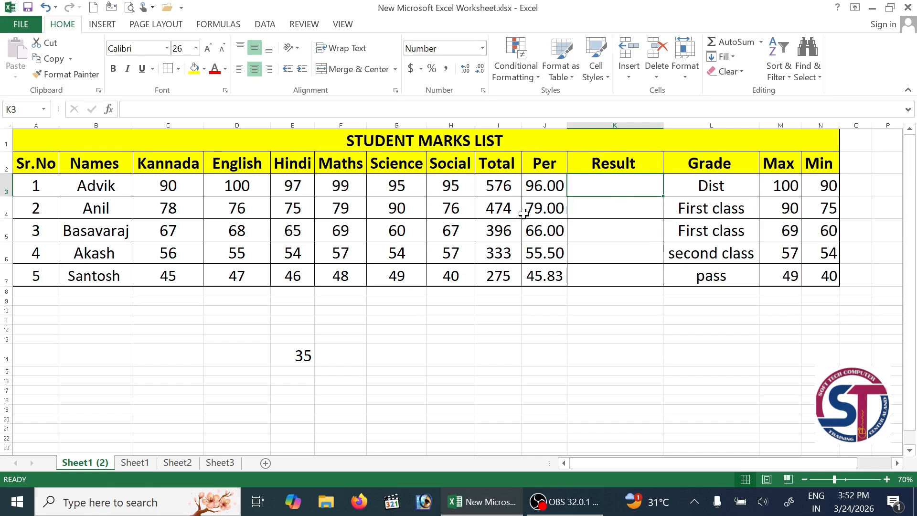
text(=)
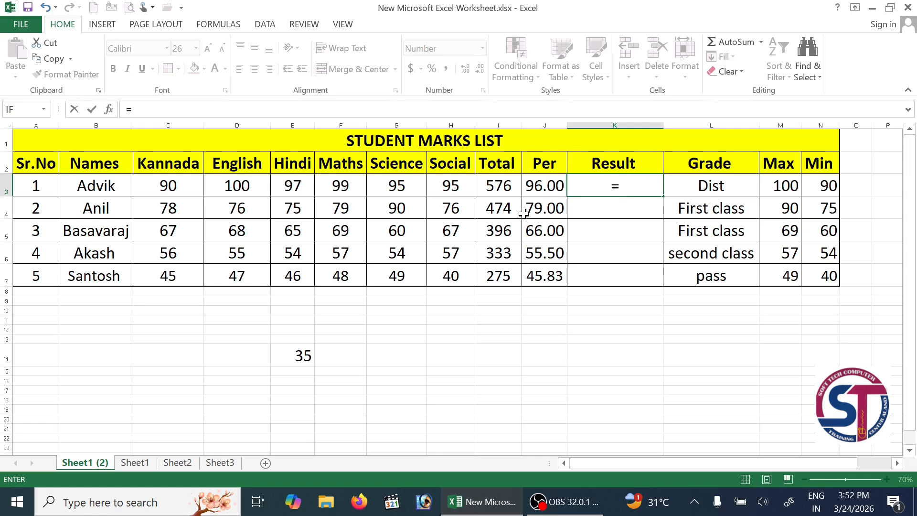
text(if()
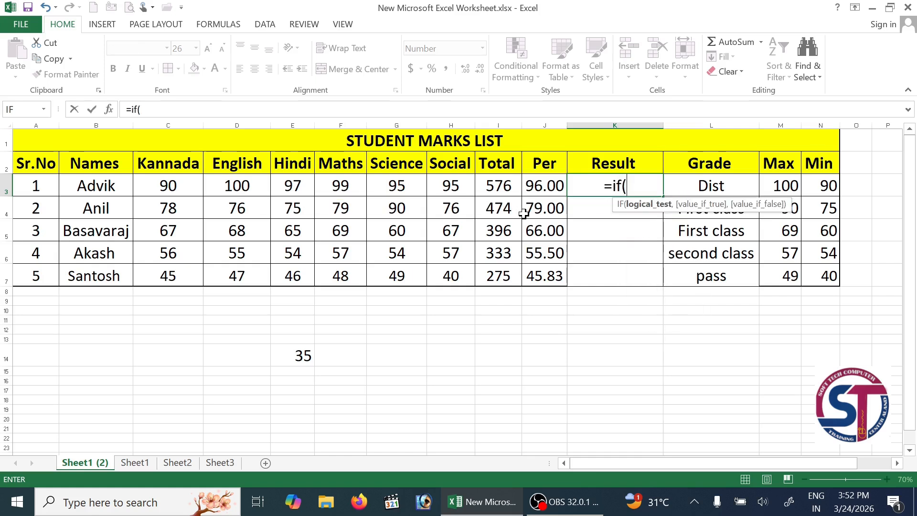
text(and)
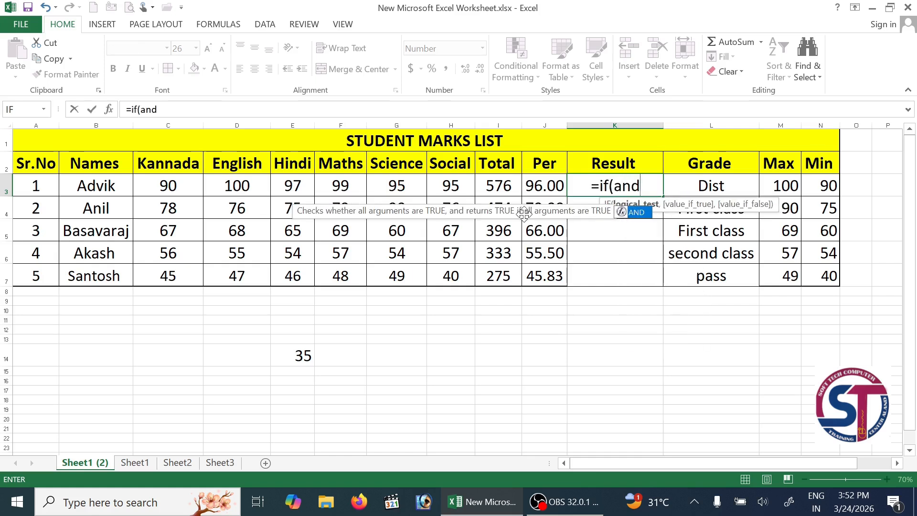
text(()
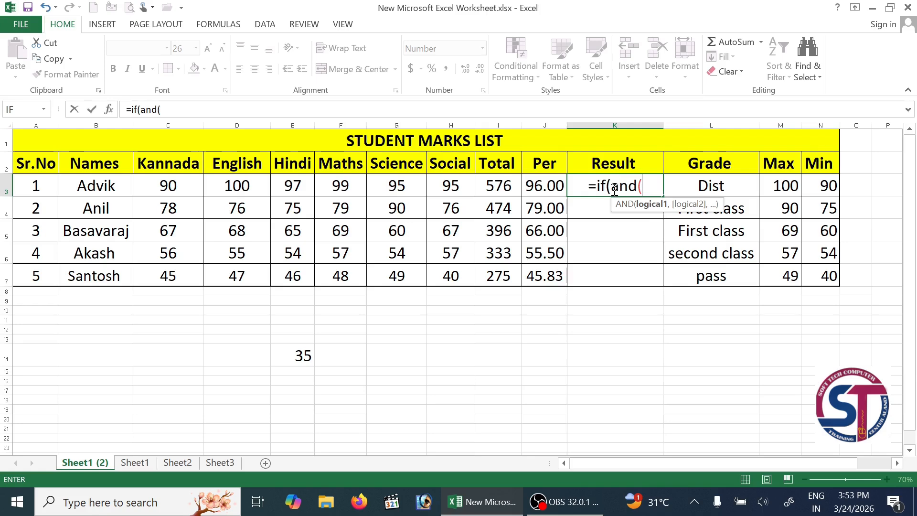
key(Escape)
Switch to Sheet3 and insert a blank row above the Sr.No, Names, Age and Result header row
key(ctrl+Page_Down)
key(ctrl+Page_Down)
key(ctrl+Page_Down)
click(7, 127)
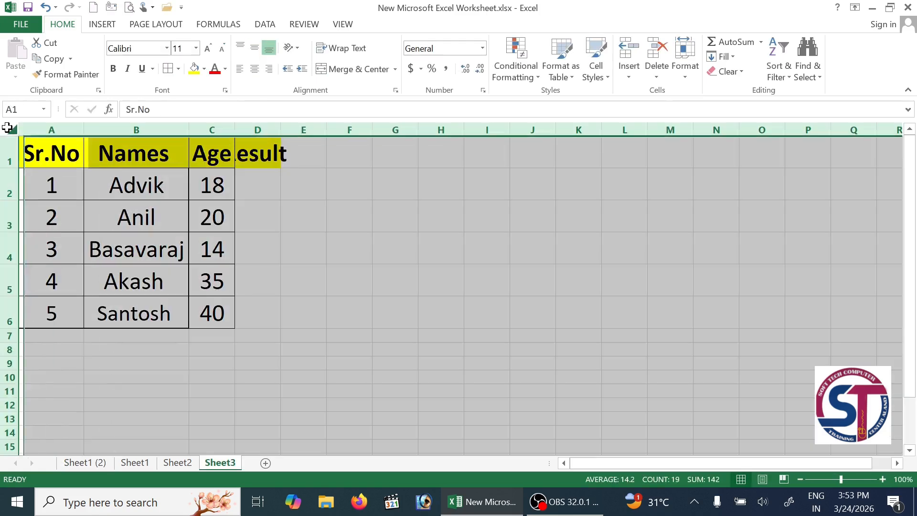
click(52, 131)
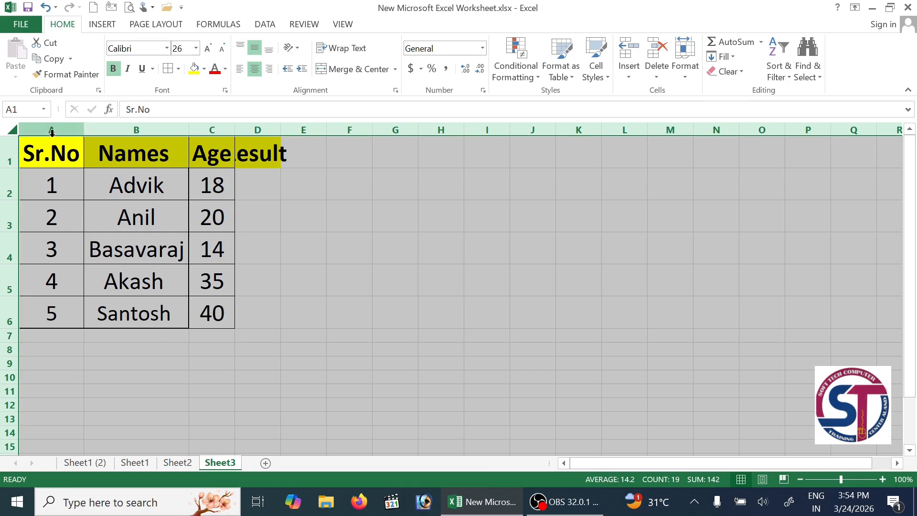
click(8, 152)
right_click(9, 152)
click(38, 249)
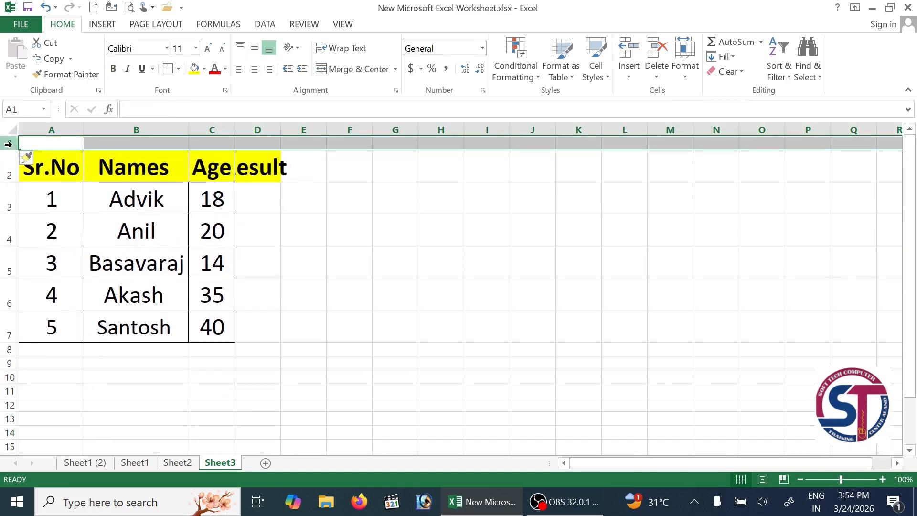
Merge and center A1:D1 and enter the title "Eligible for vote or not"
drag(29, 143, 260, 145)
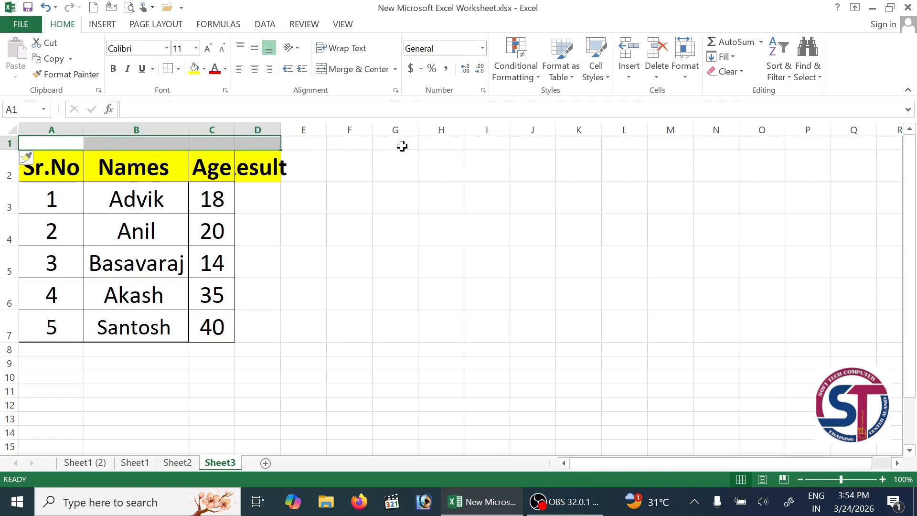
click(359, 68)
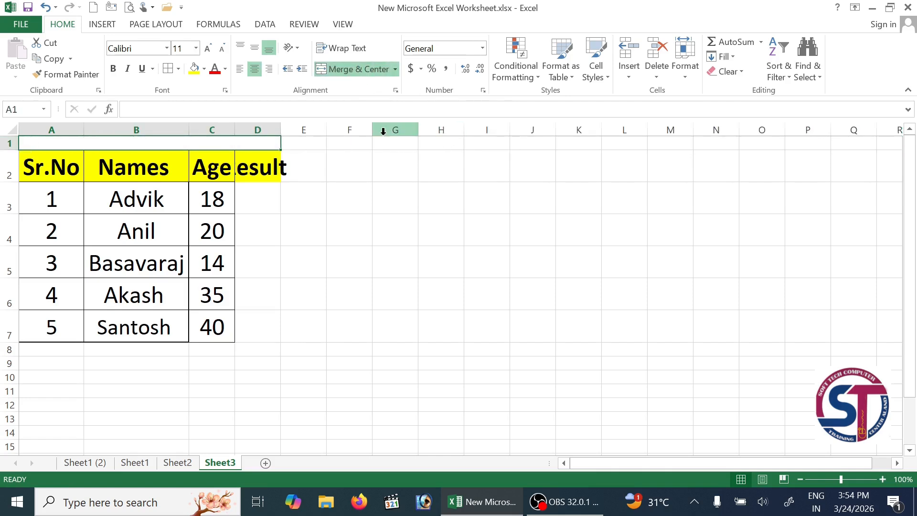
text(Eligible for vote or not)
key(Return)
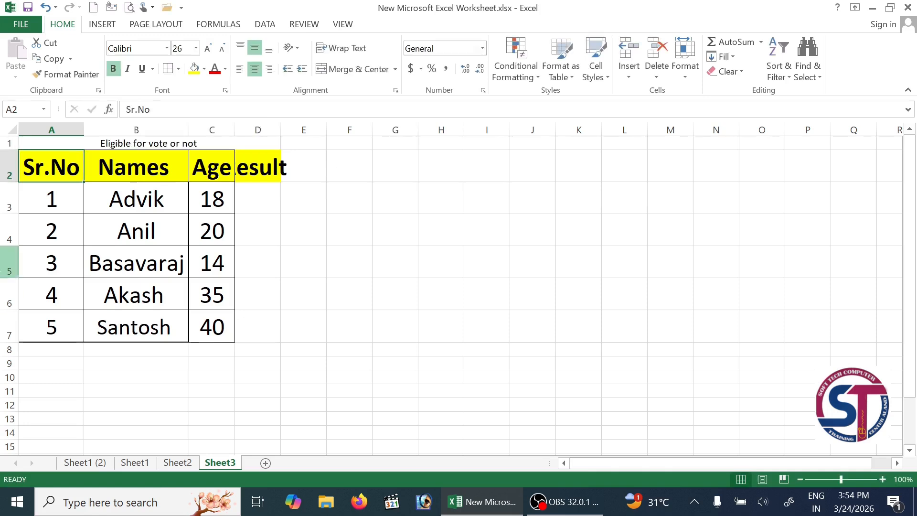
Copy the formatting of the Sr.No header cell onto the title in row 1 with Format Painter
click(221, 143)
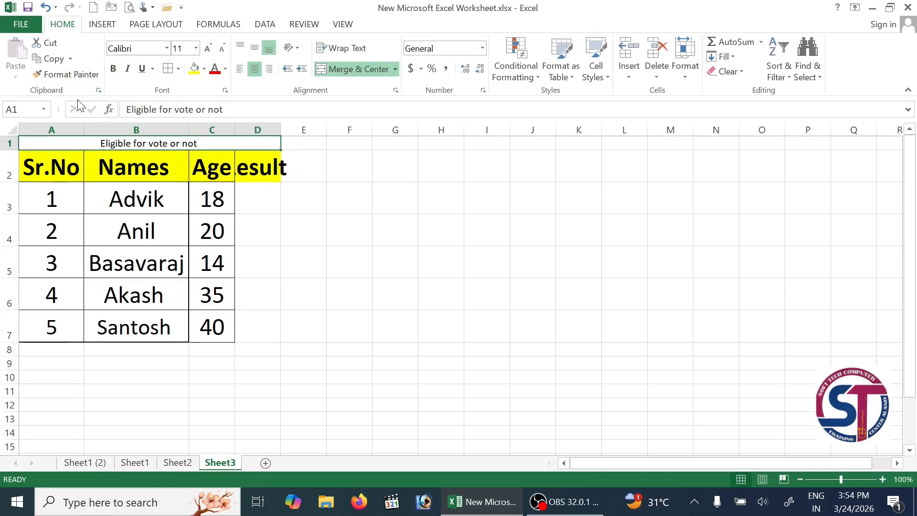
click(82, 154)
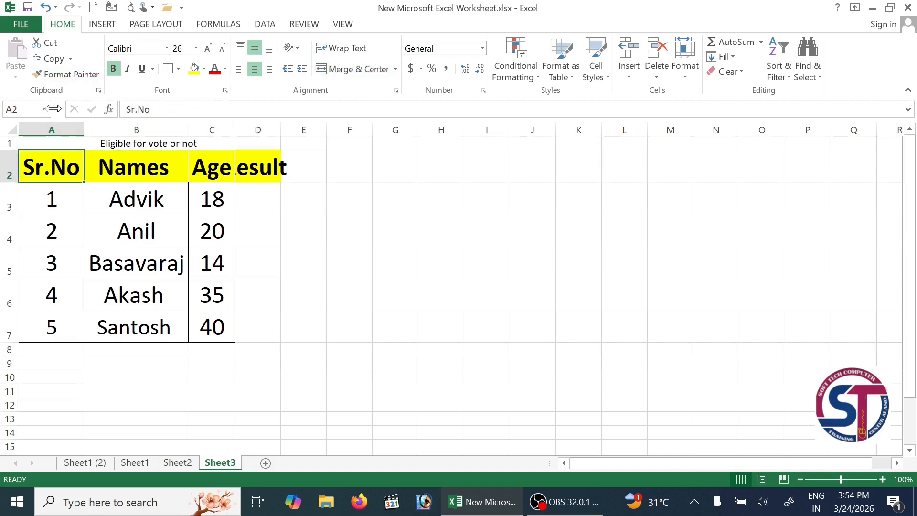
click(57, 77)
click(151, 143)
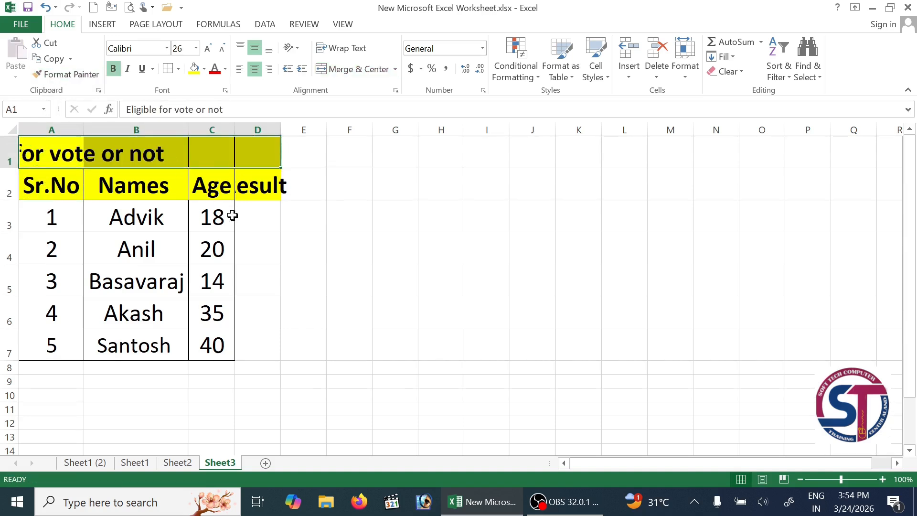
Merge and center the title across A1:D1 again
click(330, 236)
drag(39, 159, 268, 151)
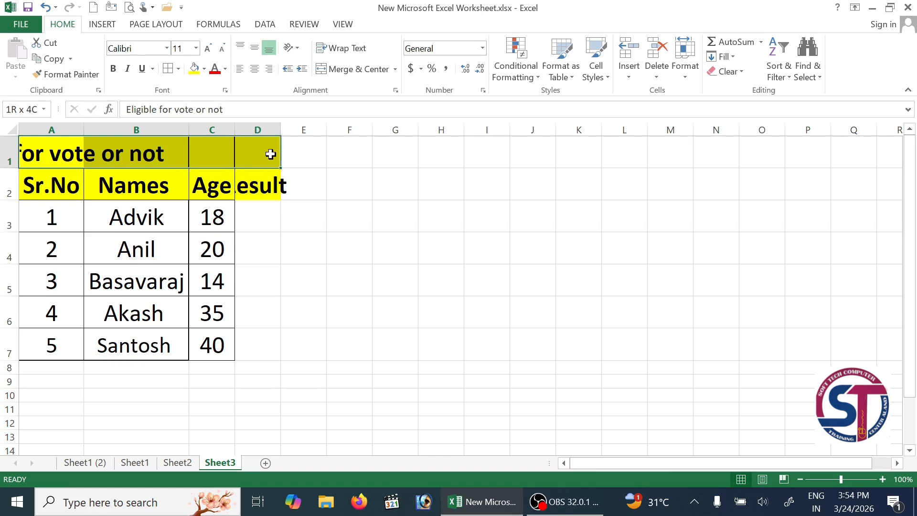
click(363, 69)
click(252, 219)
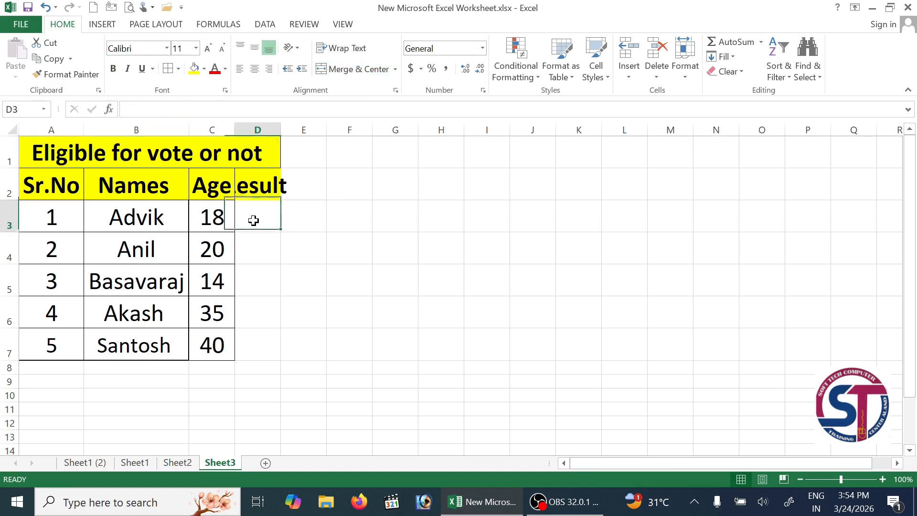
AutoFit the width of all columns in the sheet to their contents
click(7, 128)
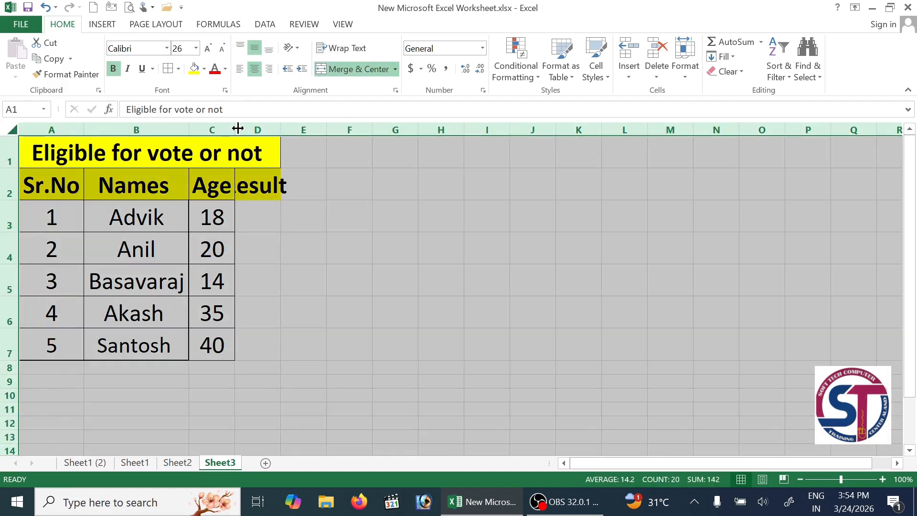
double_click(237, 128)
click(281, 213)
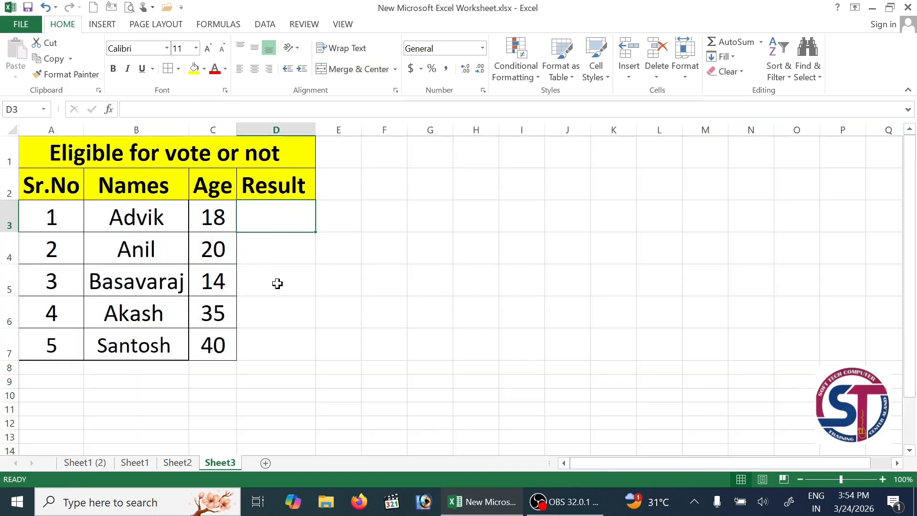
click(427, 218)
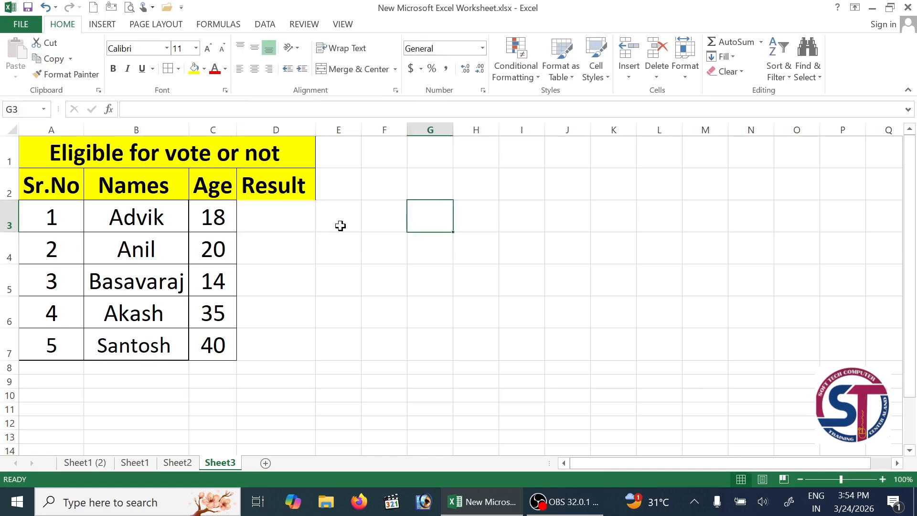
Insert the IF function in D3, the first Result cell, keeping its arguments dialog clear of the table
click(287, 218)
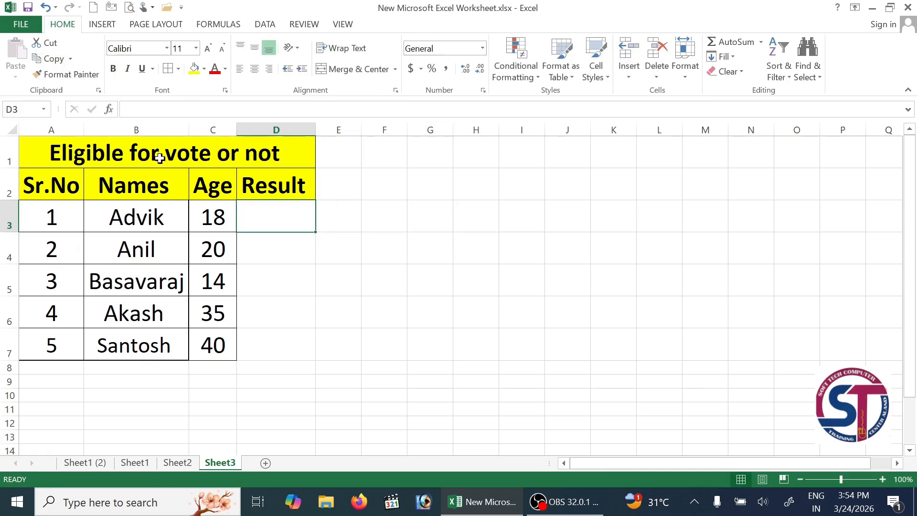
click(110, 109)
drag(540, 225, 584, 127)
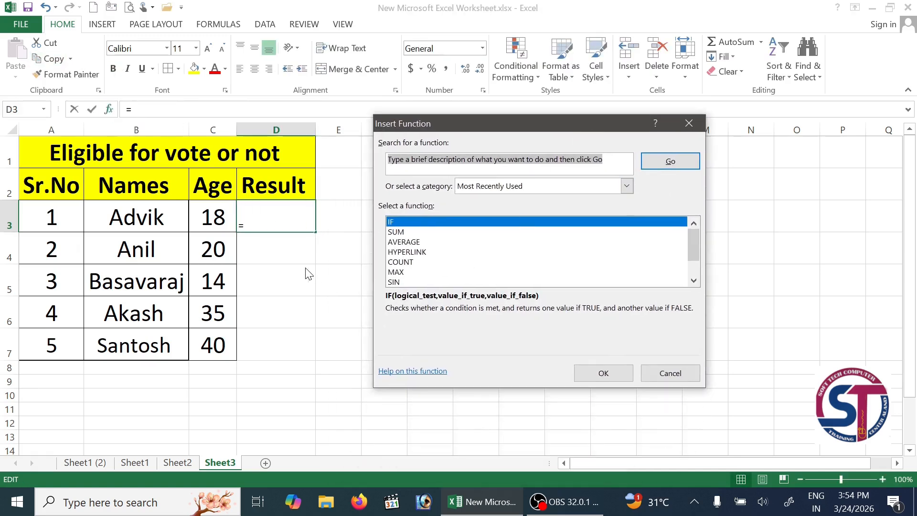
click(594, 369)
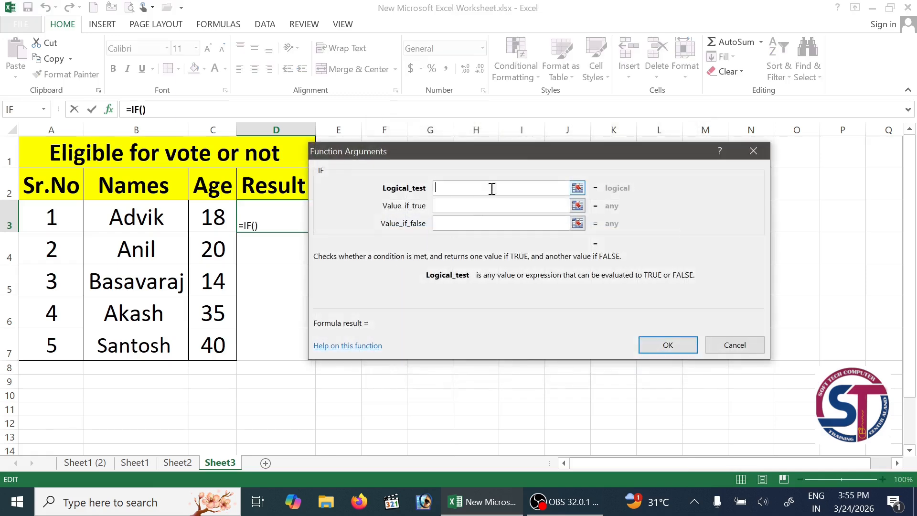
drag(525, 153, 587, 208)
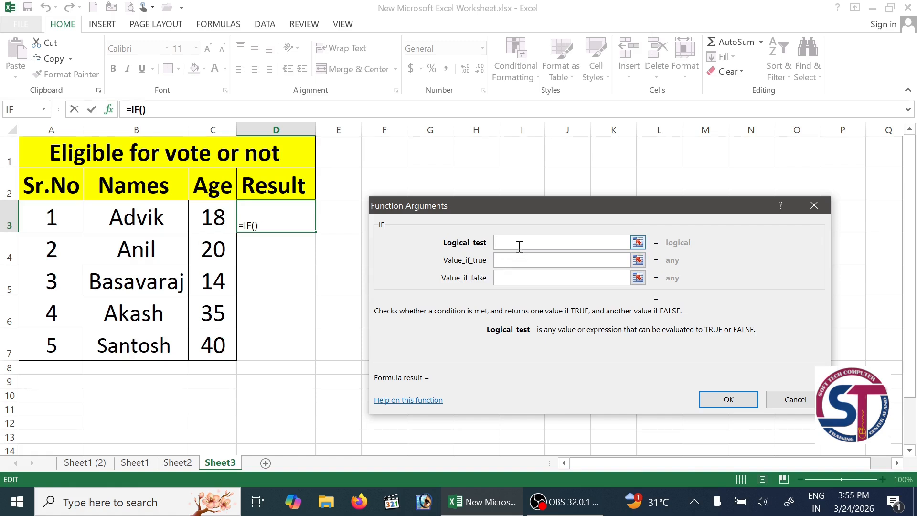
Set the IF function's logical test to c3>=18 and its value if true to "Eligible for vote"
text(c)
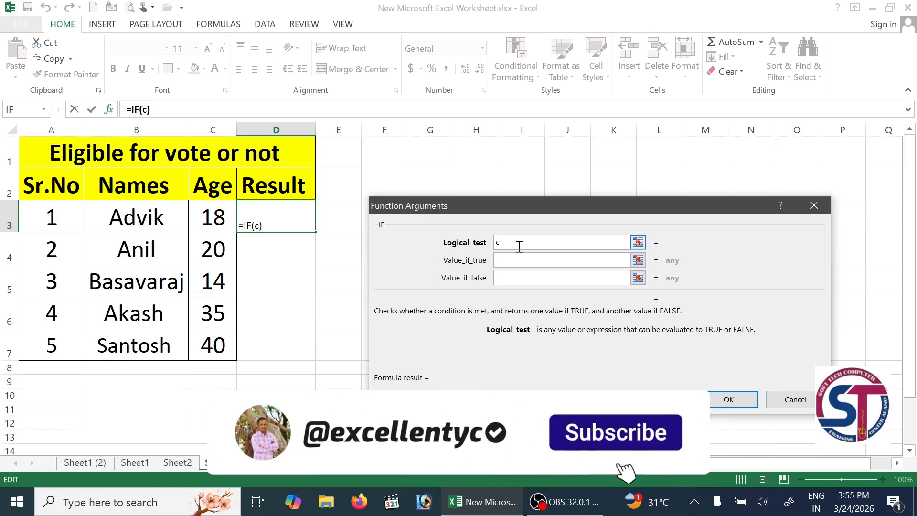
text(3)
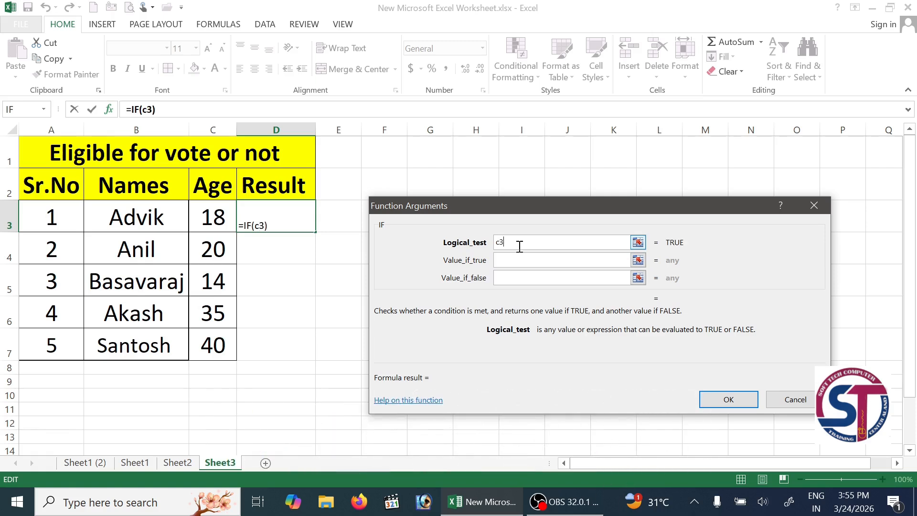
text(>=18)
key(Tab)
text(El)
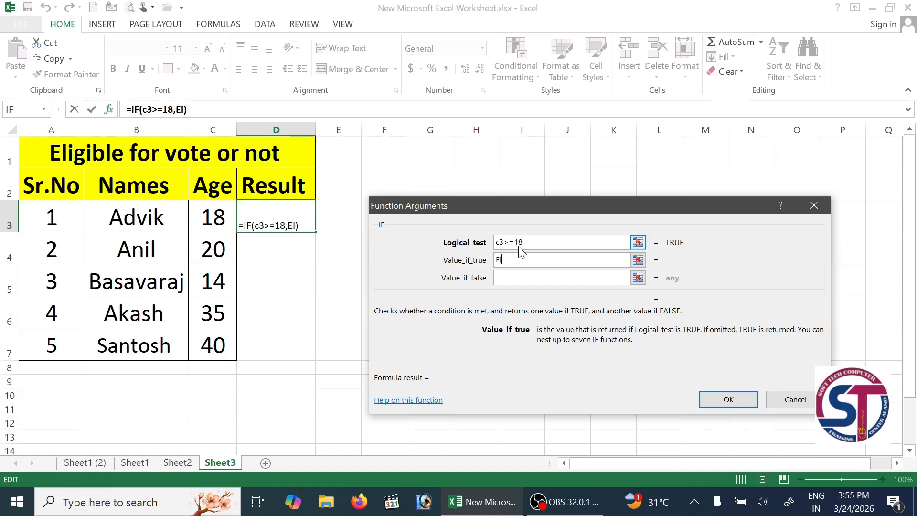
text(igible for vote)
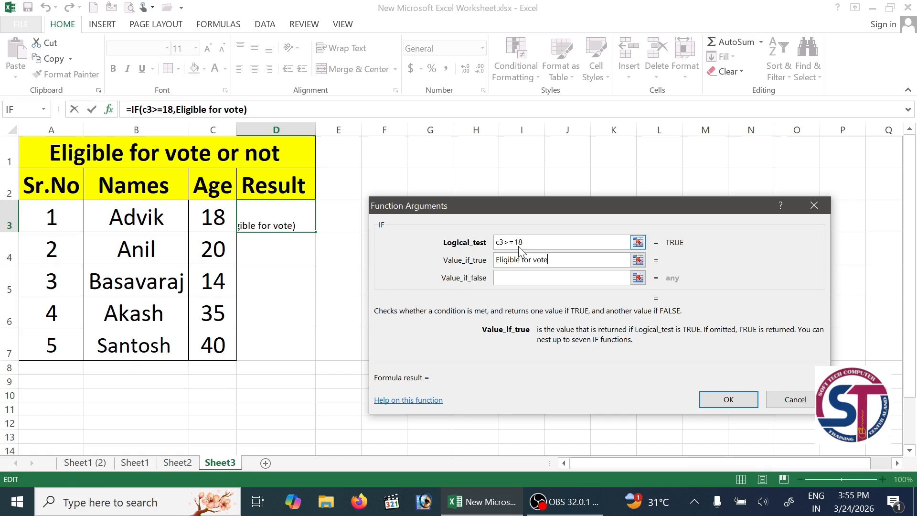
key(Tab)
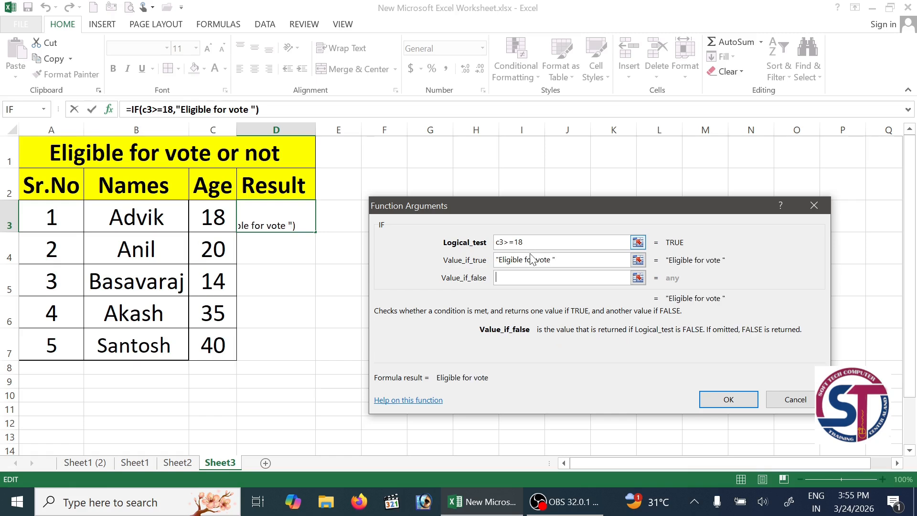
Set the IF function's value if false to "Not eligible for vote", with a capital N
text(no)
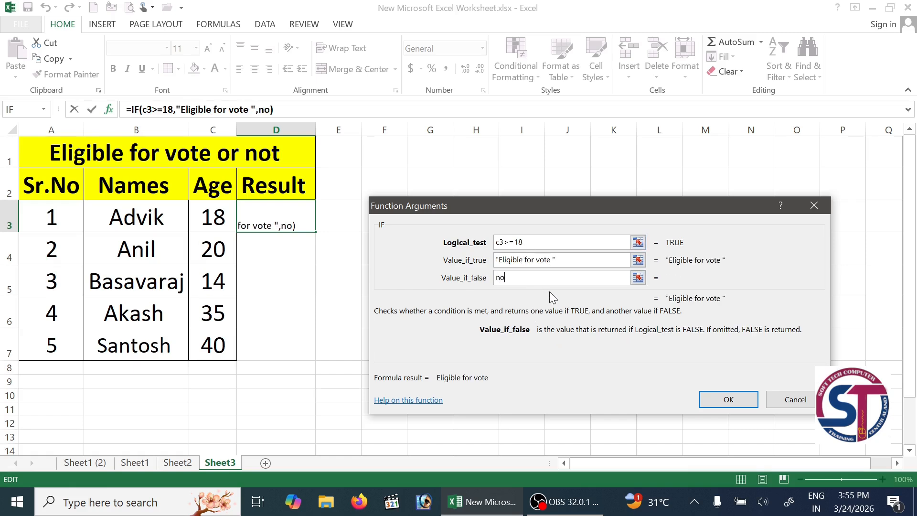
text(t eligib)
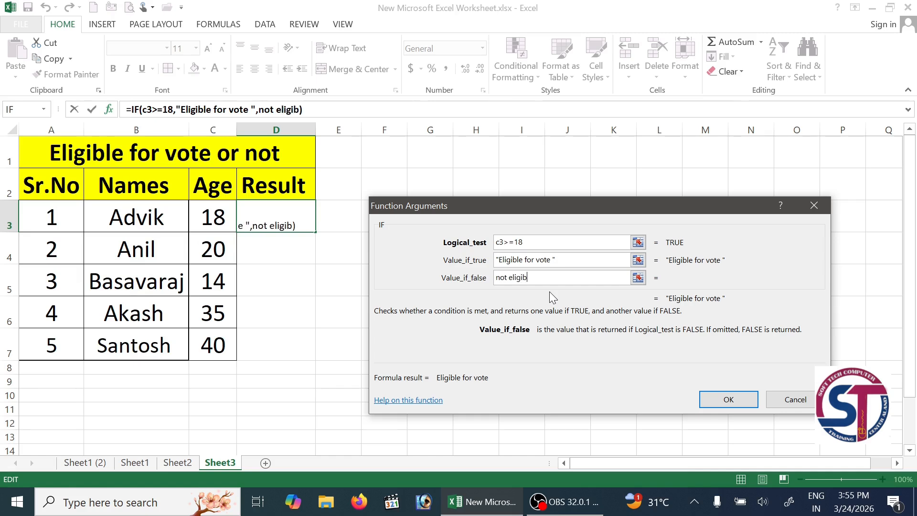
text(le )
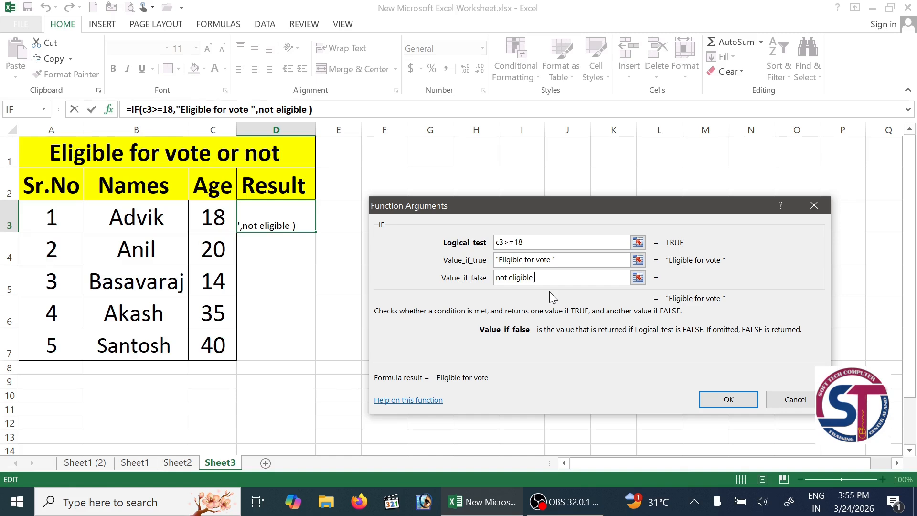
text(for vote)
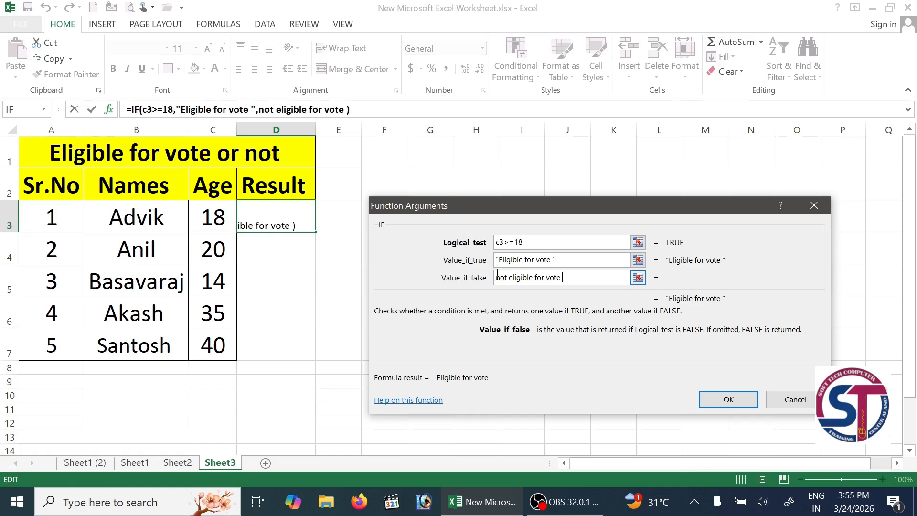
key(Home)
key(Delete)
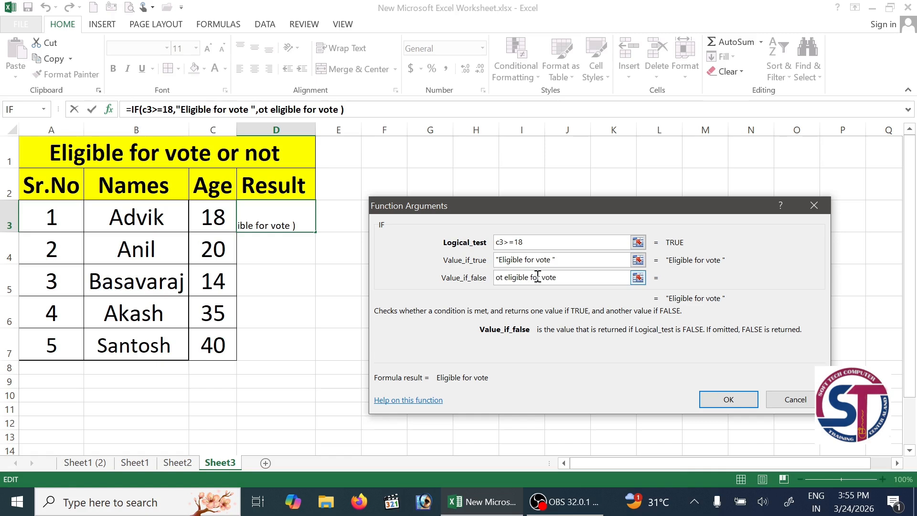
text(N)
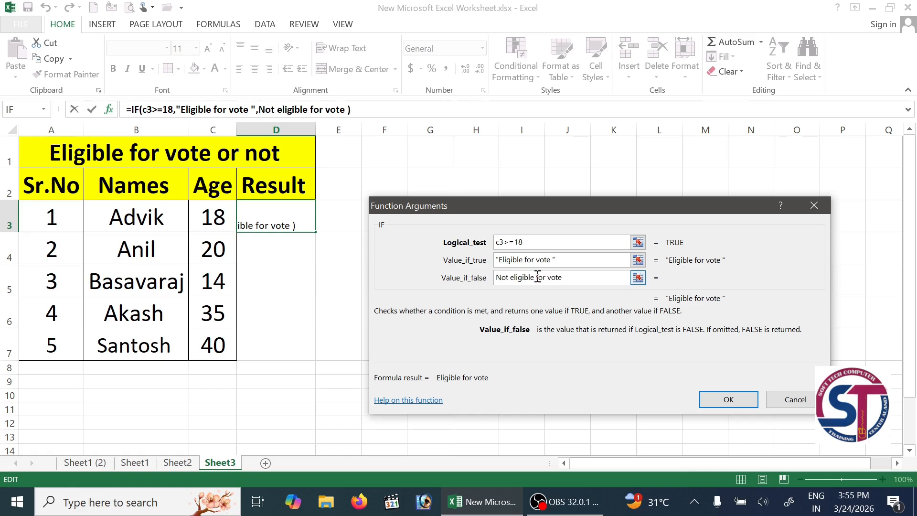
Accept the IF formula in D3 with cell B3's formatting copied onto it, and AutoFit the column widths to their contents
click(728, 402)
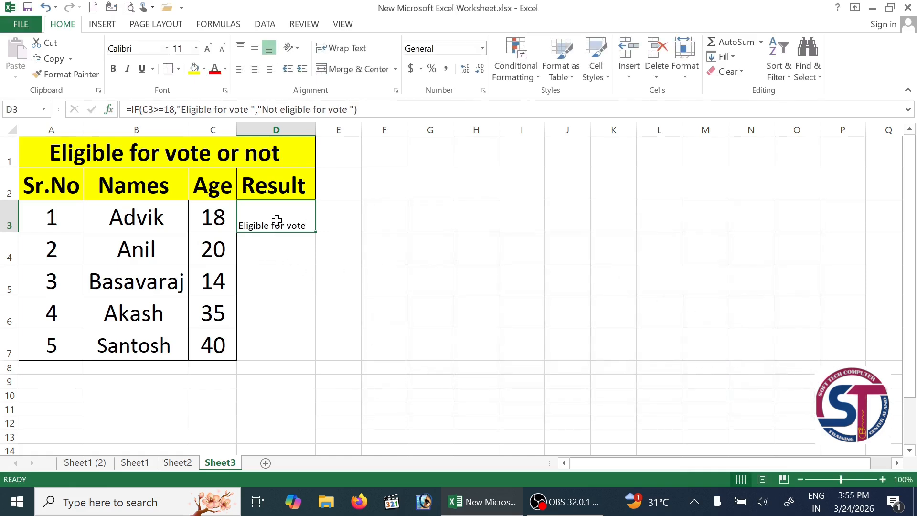
click(159, 213)
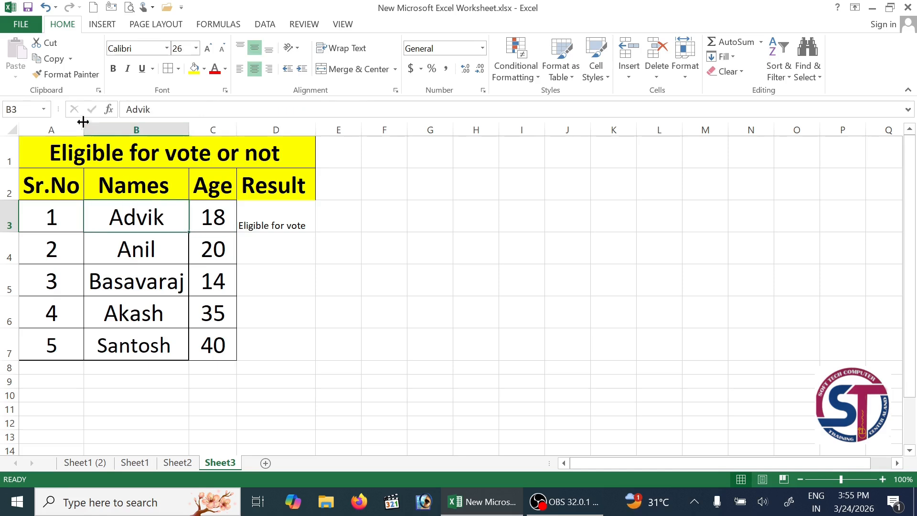
click(77, 83)
click(311, 225)
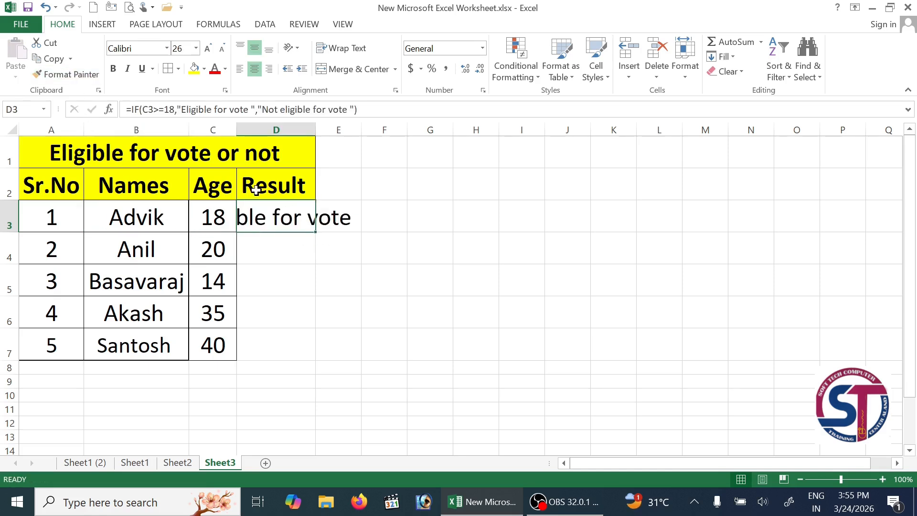
click(9, 130)
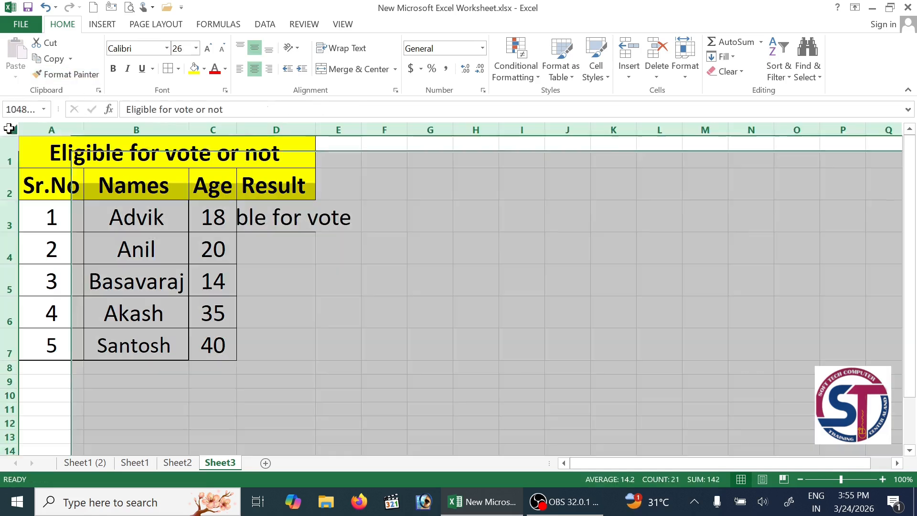
double_click(316, 127)
Insert the IF function in D4 with the logical test c4>=18, keeping its arguments dialog clear of the table
click(307, 237)
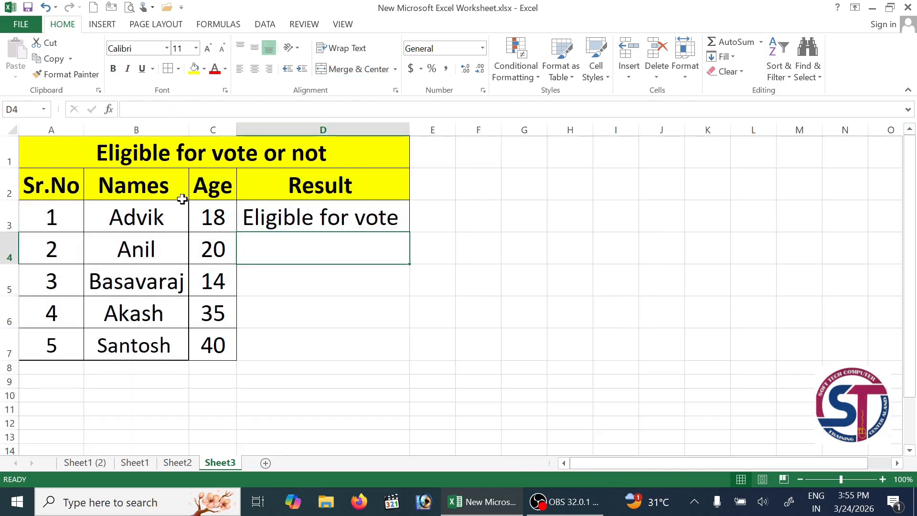
click(109, 110)
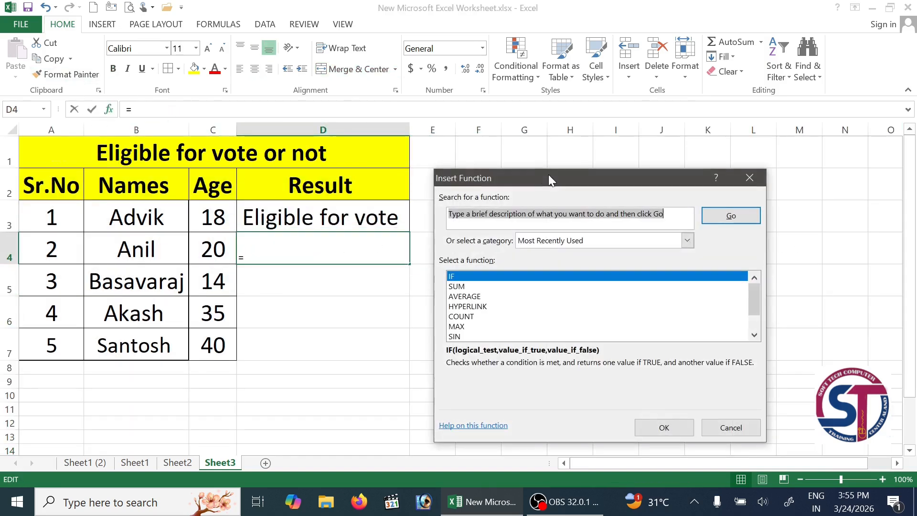
click(664, 427)
drag(579, 202, 624, 172)
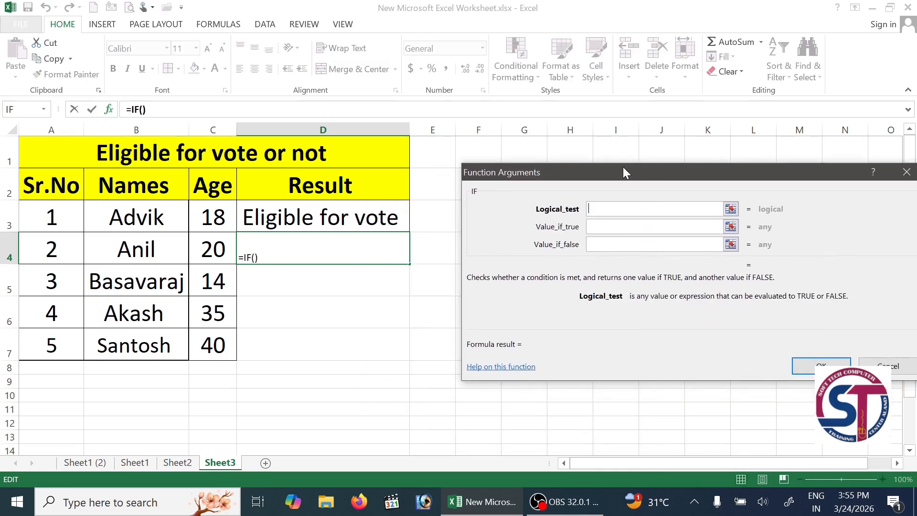
text(c4>)
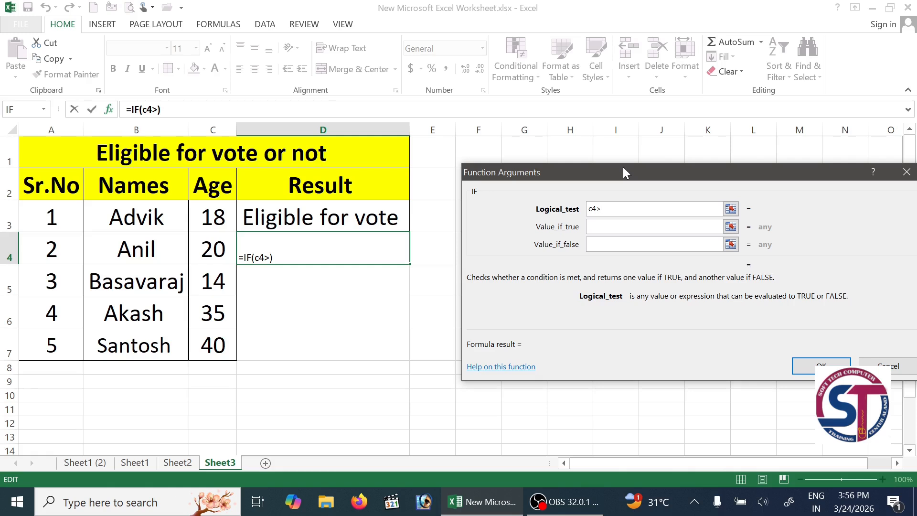
text(=18)
key(Tab)
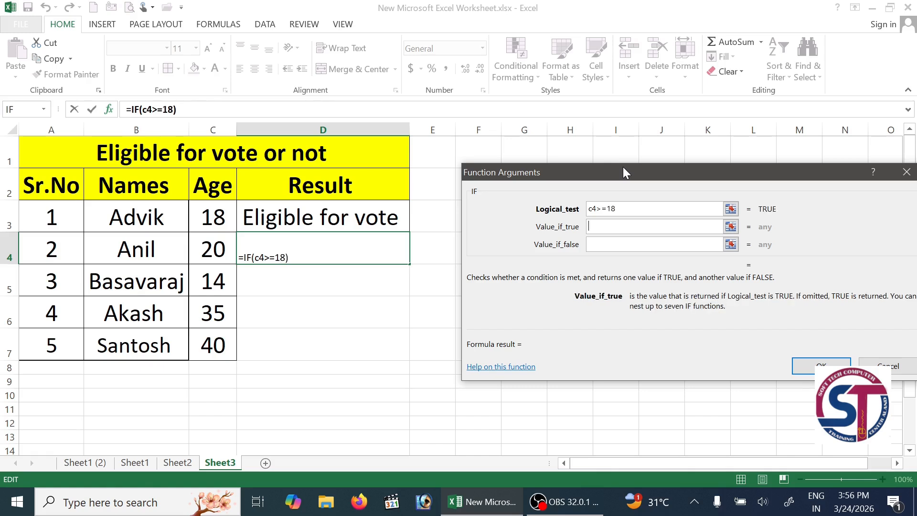
Complete the D4 IF function with "Eligible for vote" as value if true and "Not Eligible for vote" as value if false
text(Eligib)
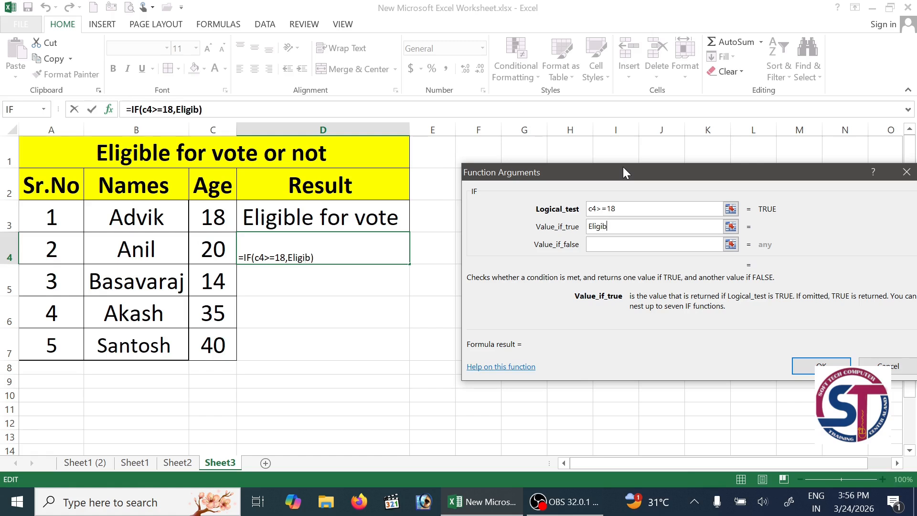
text(le for )
text(v)
key(BackSpace)
text(for)
key(Tab)
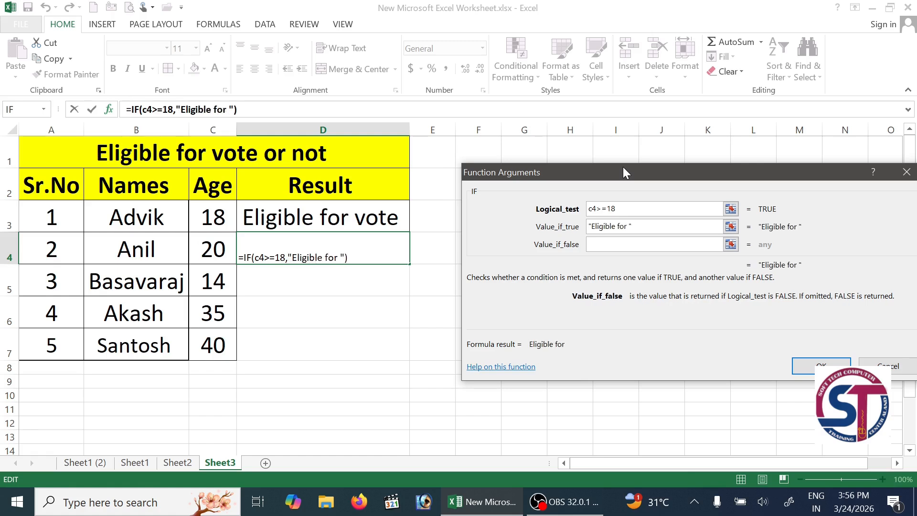
click(634, 225)
text(vote)
key(Tab)
text(Not Eligible for vote)
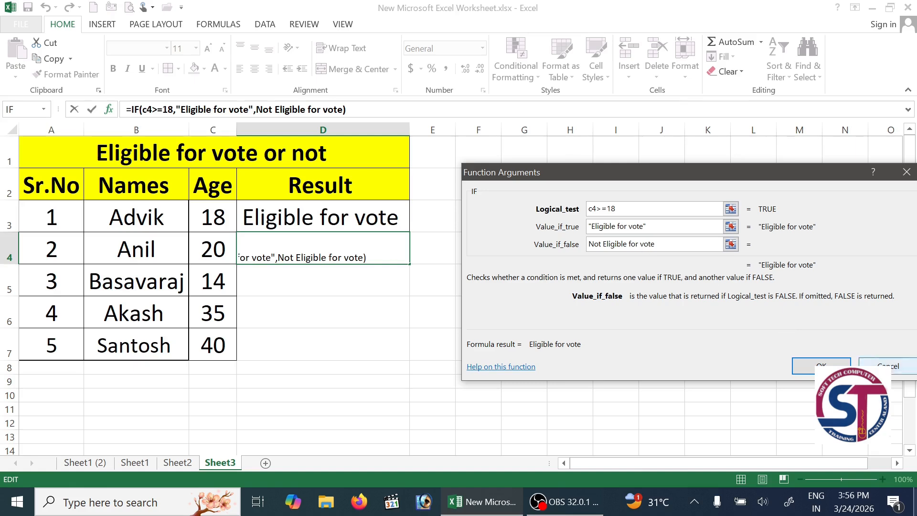
click(824, 366)
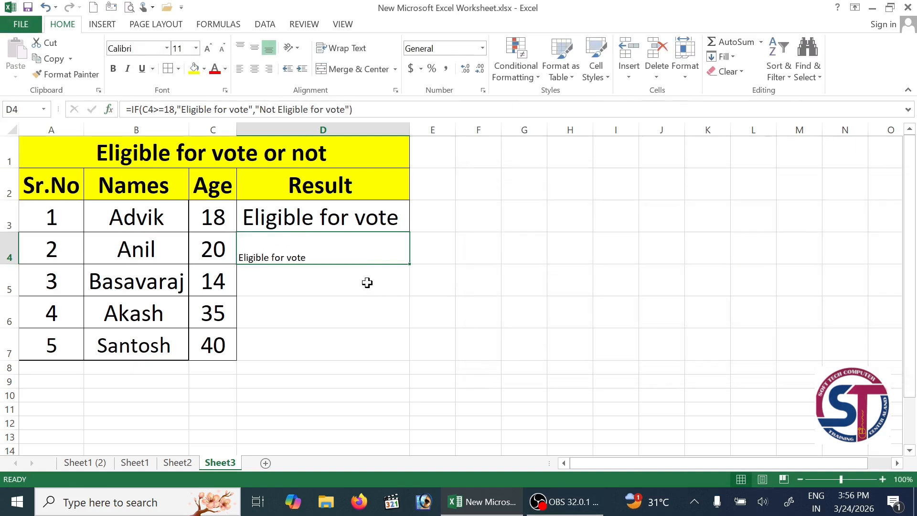
Copy the formatting of D3 onto the remaining Result cells D4 to D7 with Format Painter
click(325, 221)
click(38, 76)
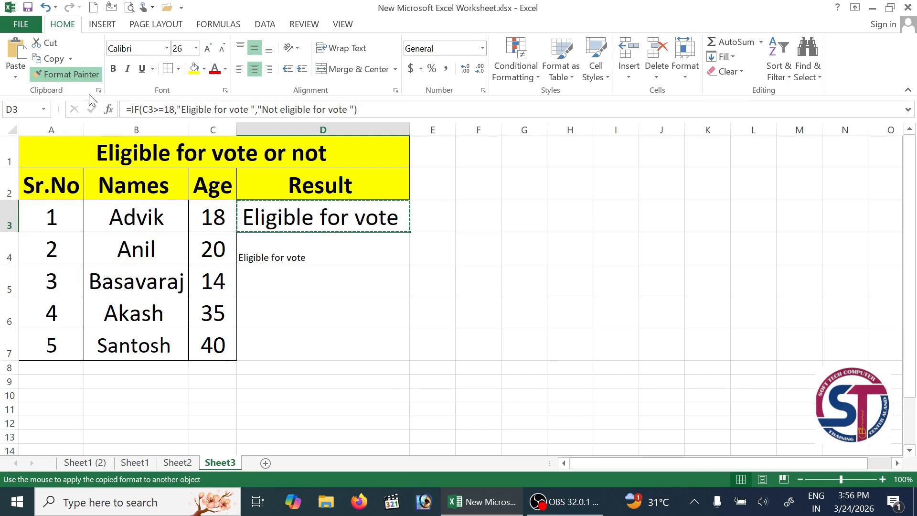
drag(312, 244, 329, 341)
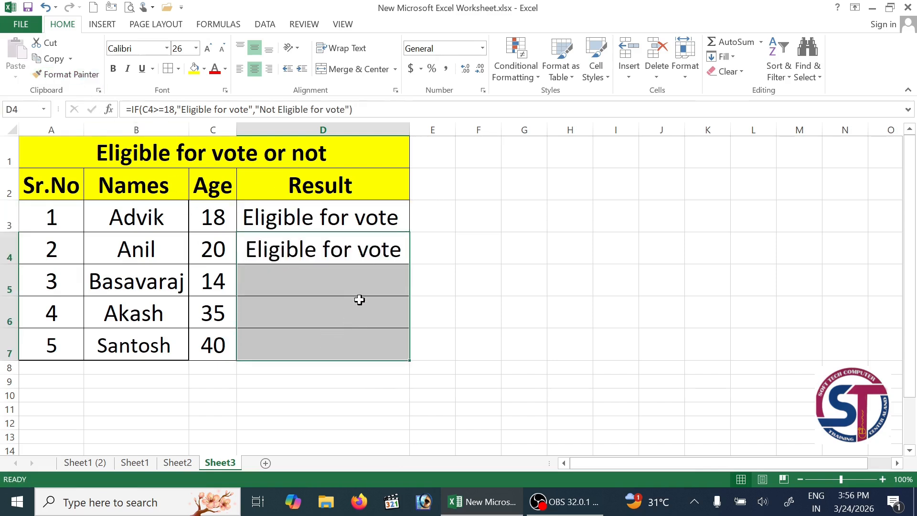
Fill the D4 formula down to D7 and AutoFit the Result column's width
click(364, 247)
drag(410, 265, 410, 359)
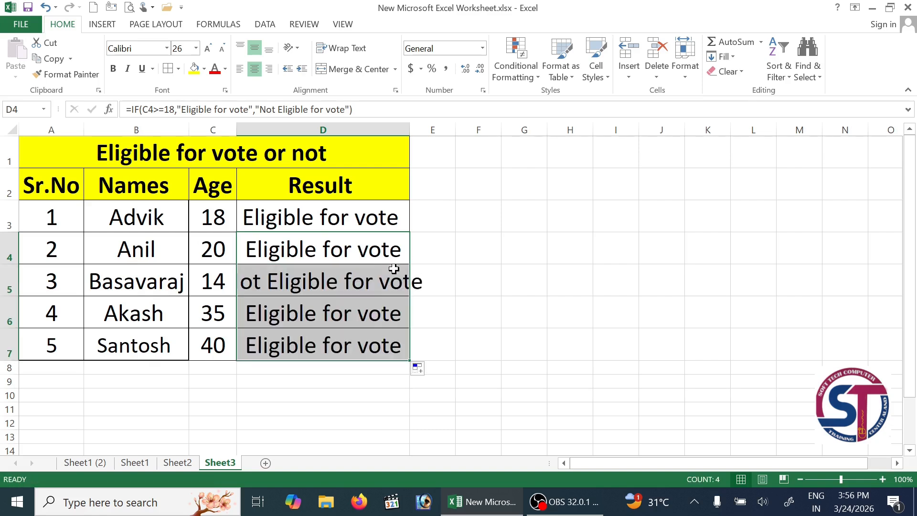
double_click(412, 128)
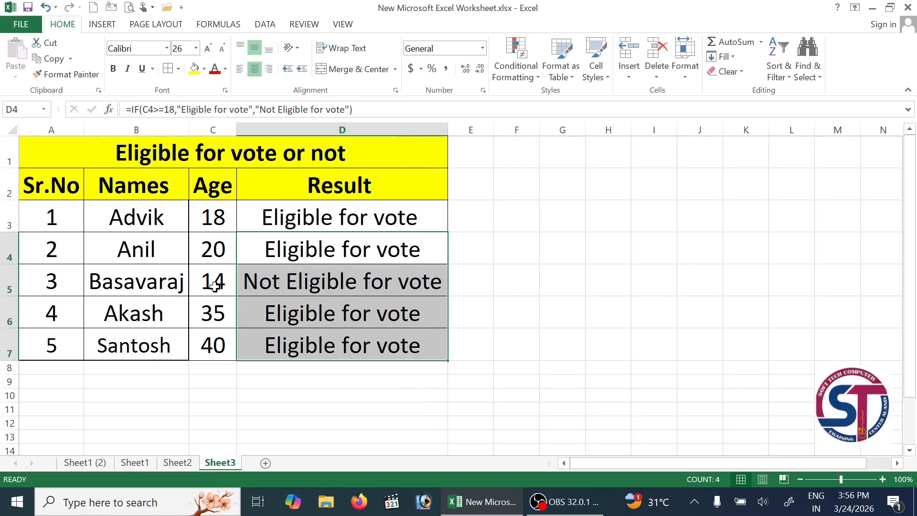
Review the age and Result formula in row 5, and set the age in C3 to 10 to test the Result formula
click(208, 277)
click(321, 281)
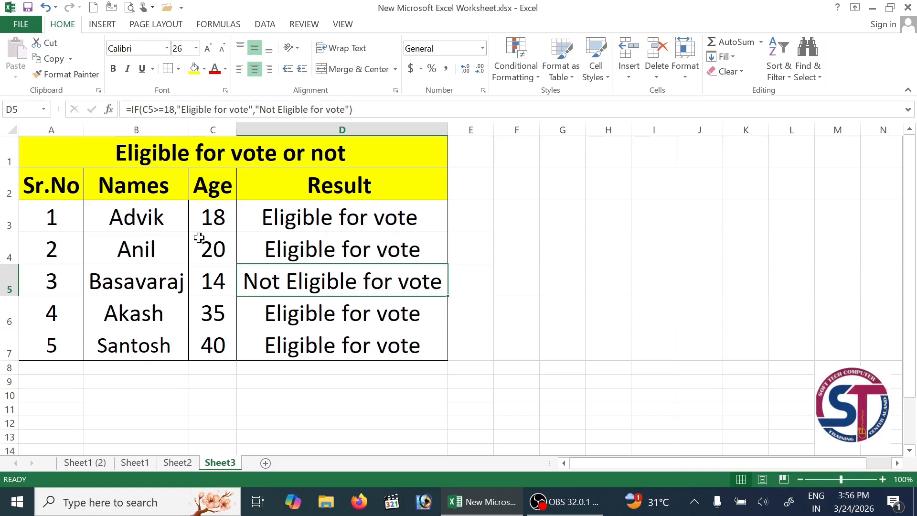
click(215, 221)
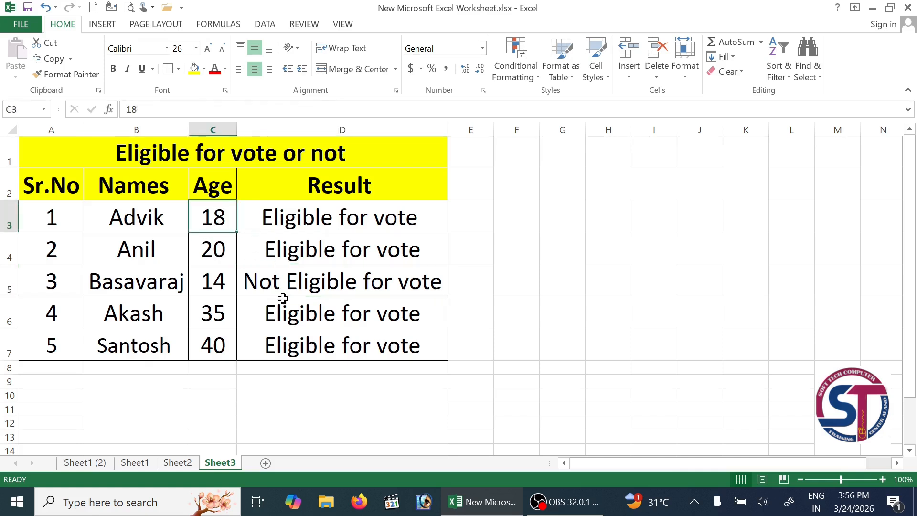
text(10)
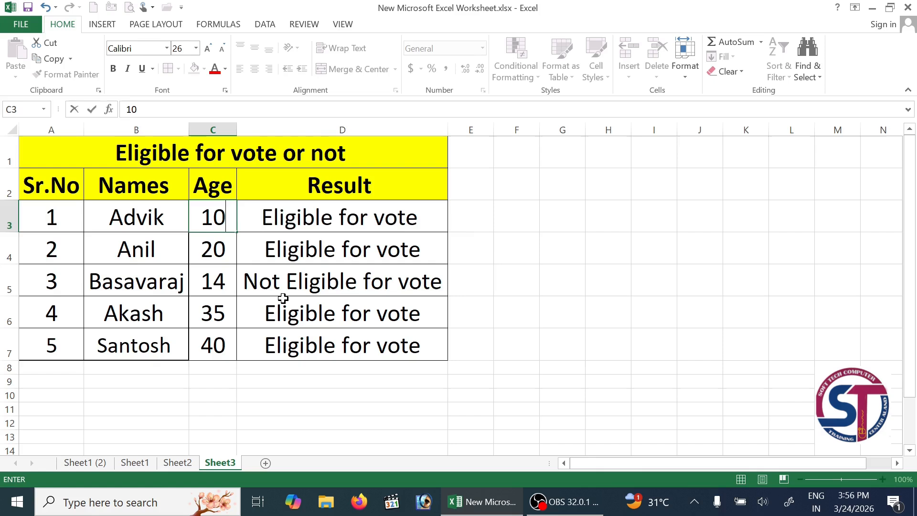
key(Return)
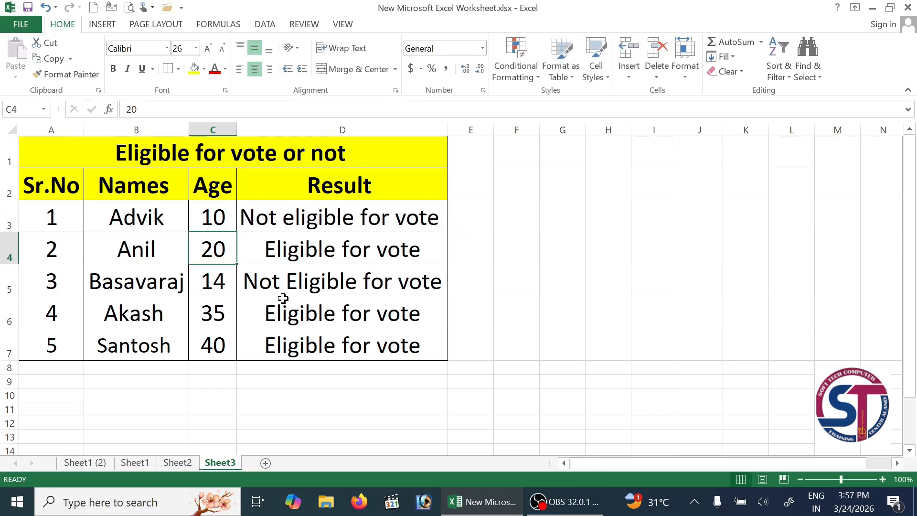
Set the age in C5 to 40 and select the first Result cell, D3, to check its formula
key(Down)
key(Down)
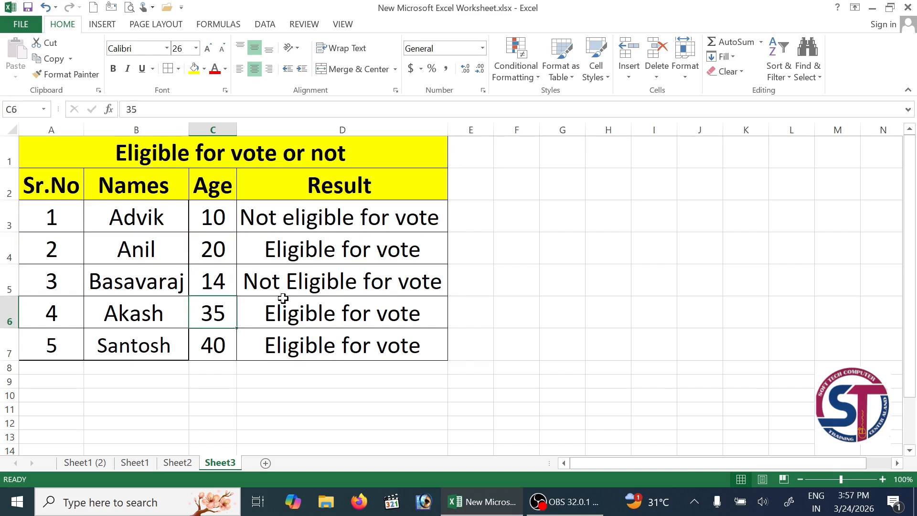
key(Up)
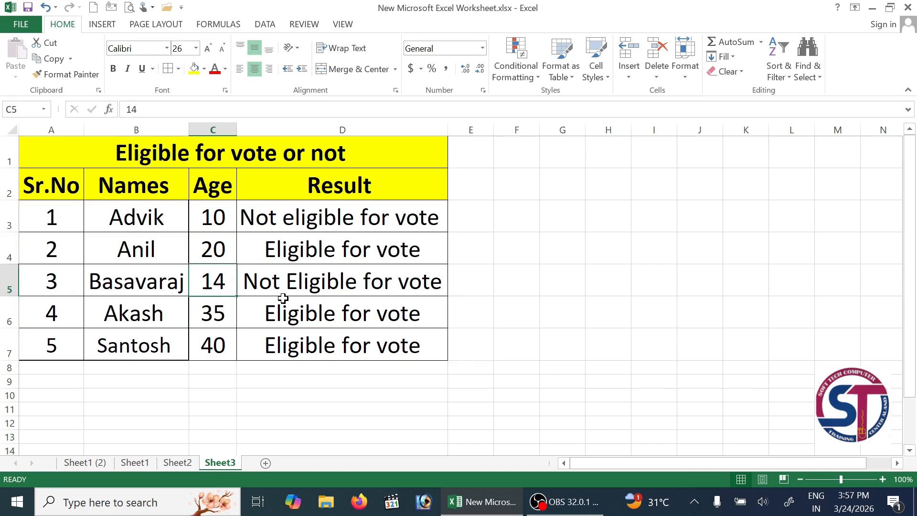
text(40)
key(Return)
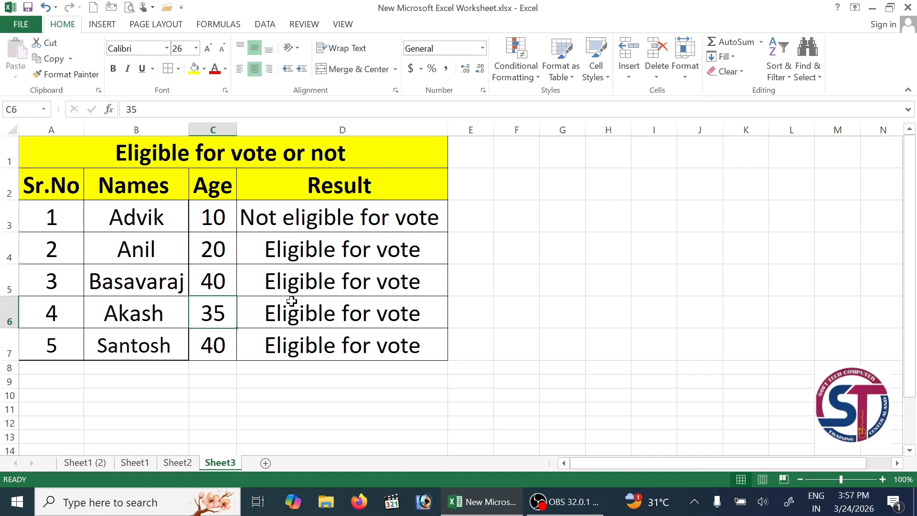
click(373, 220)
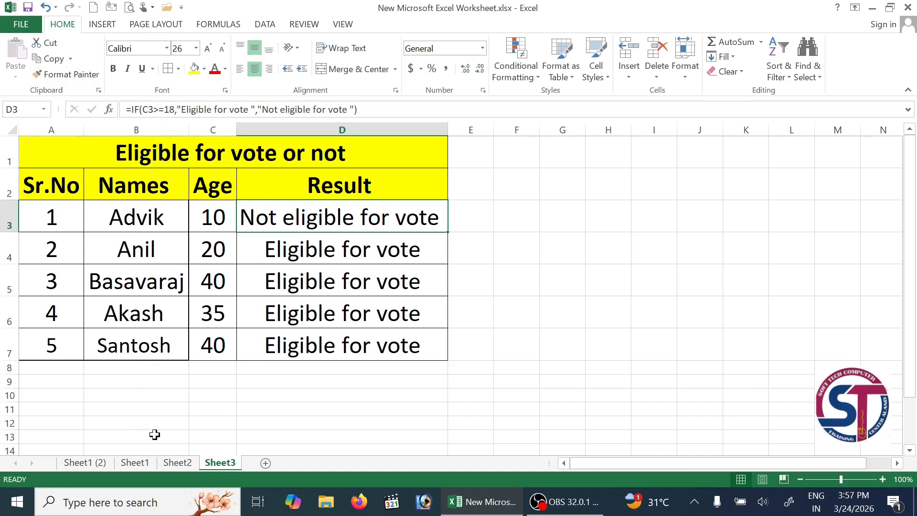
On Sheet1 (2), start an IF formula with a nested AND in Result cell K3, with c3>=35 as the first condition
click(90, 464)
click(616, 184)
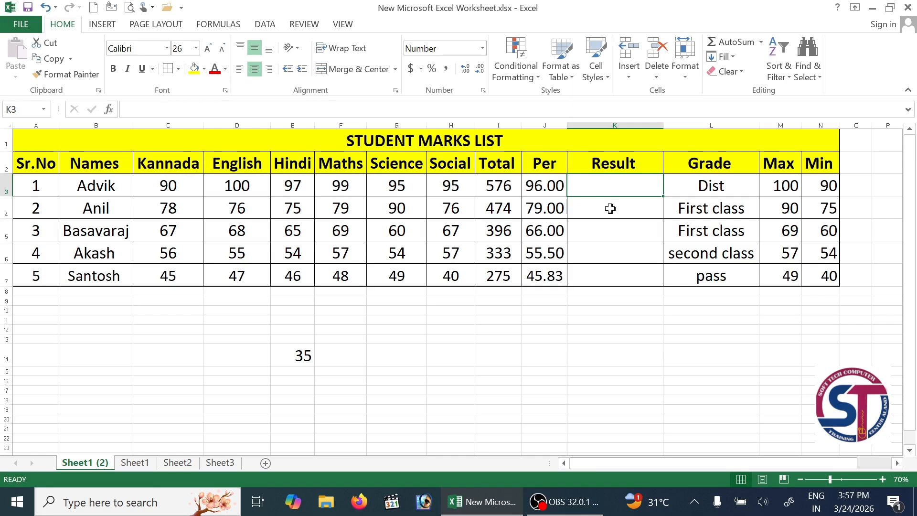
text(=)
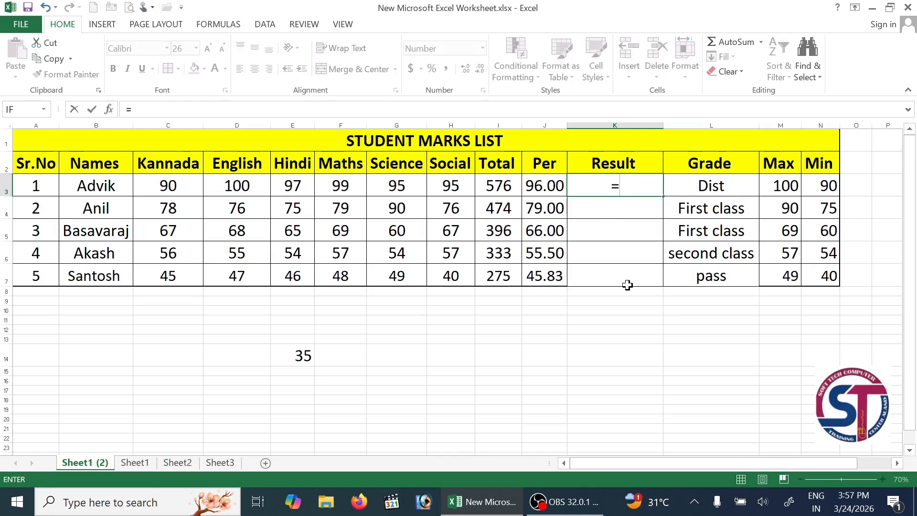
text(if)
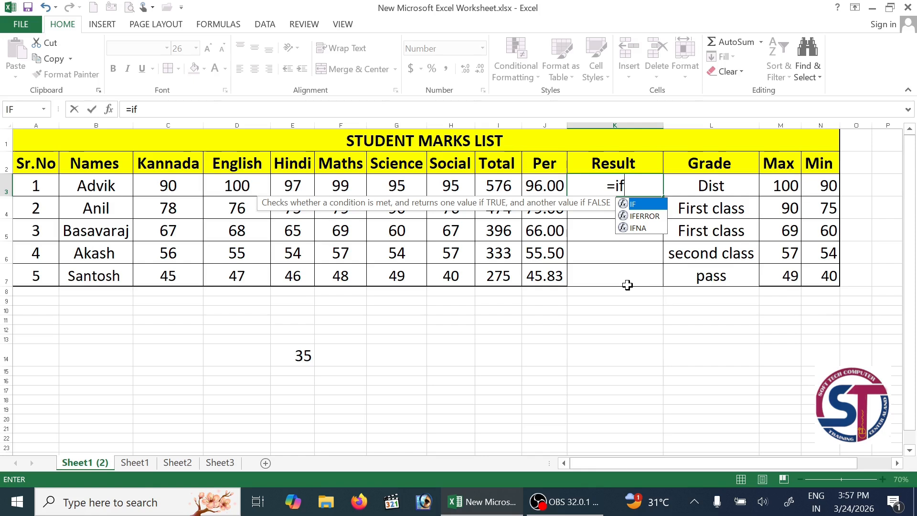
text(()
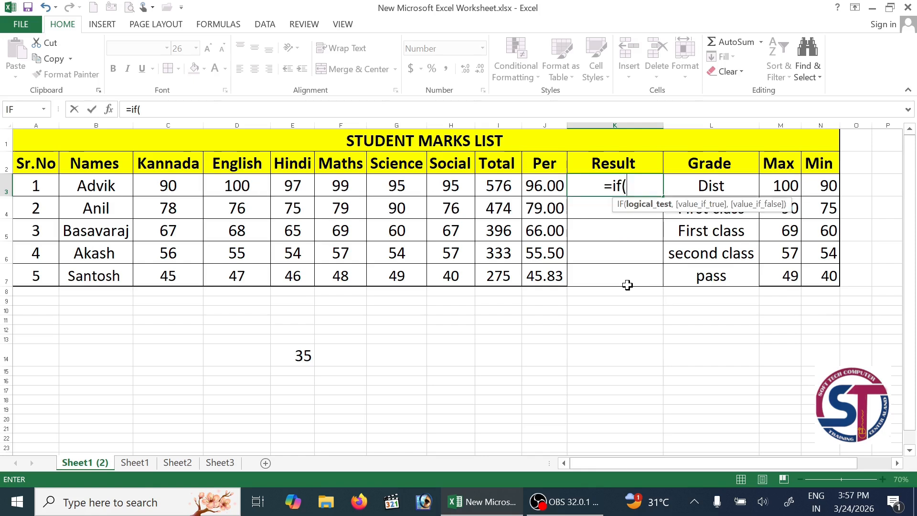
text(and)
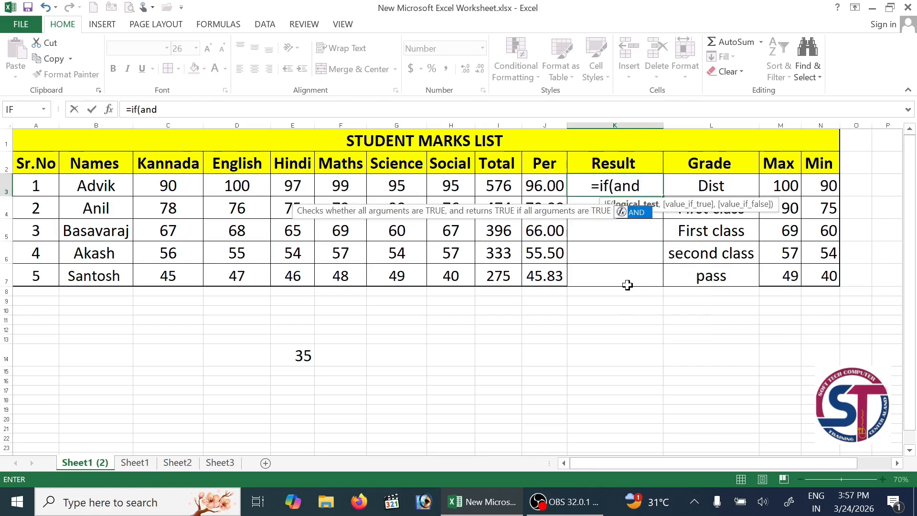
text(()
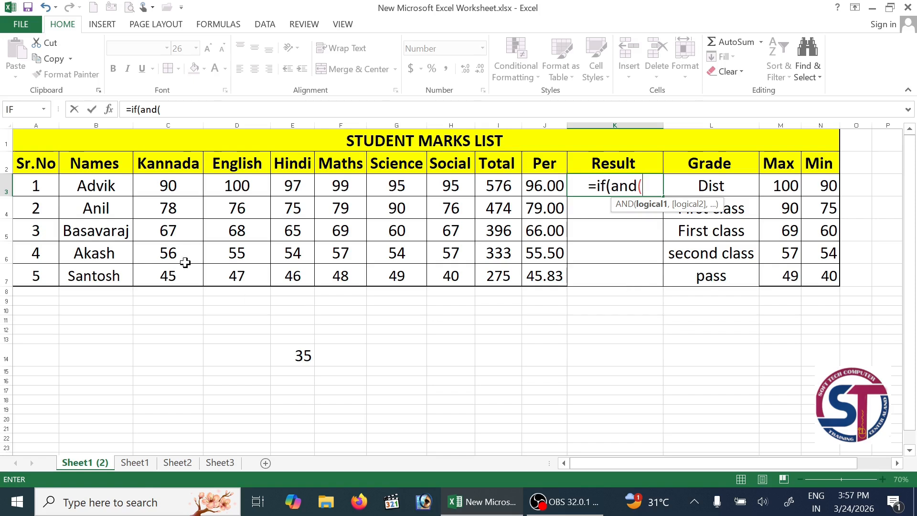
text(c)
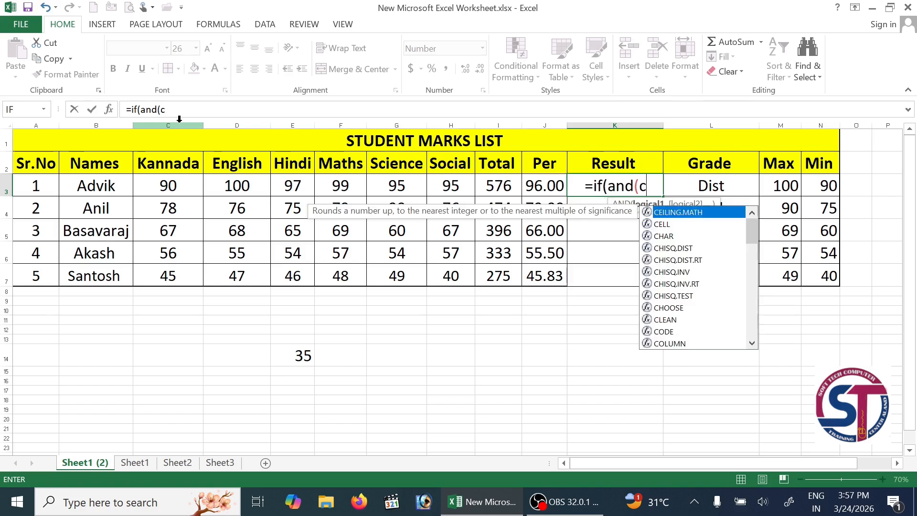
text(3)
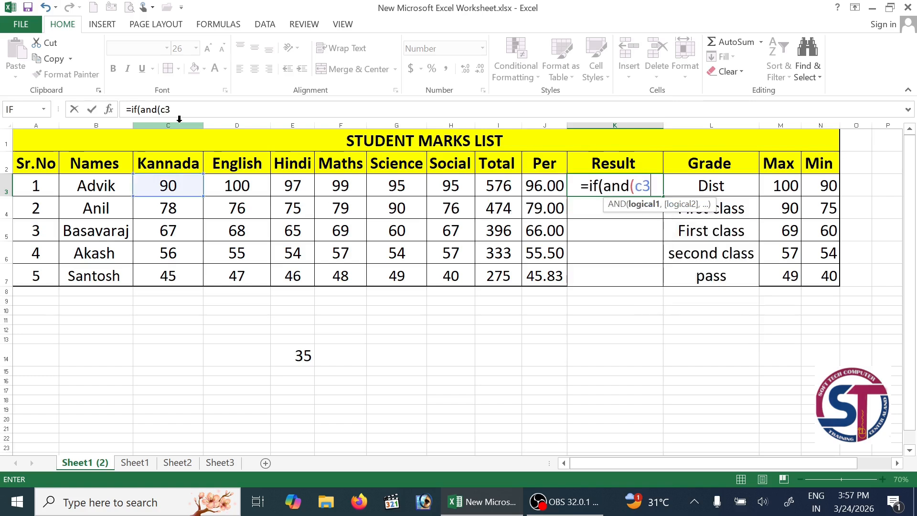
text(>=)
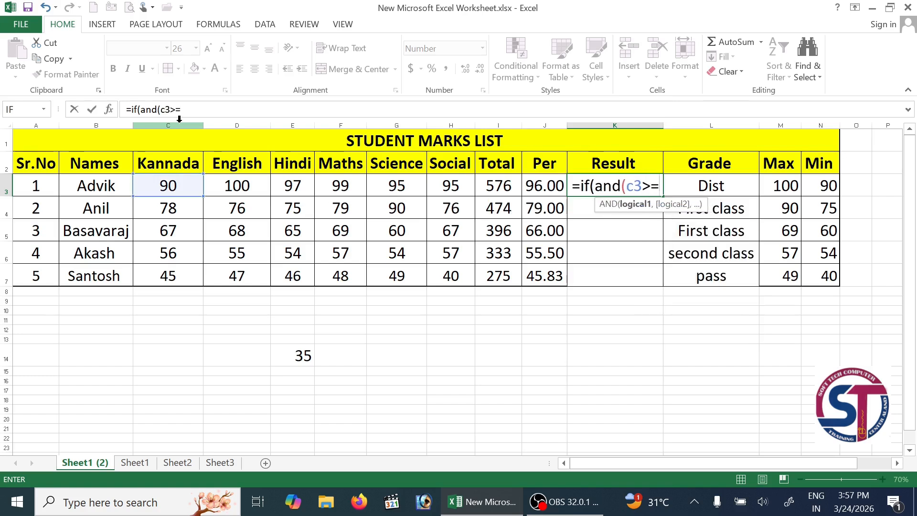
text(35)
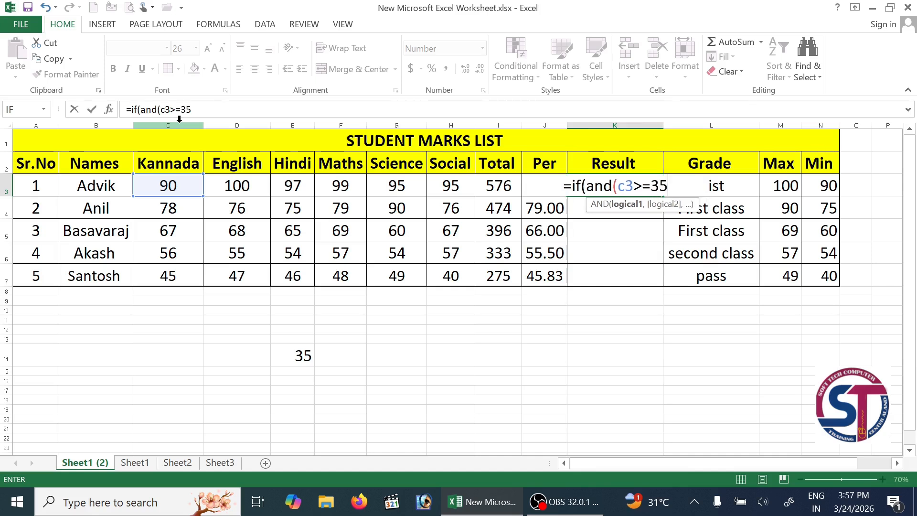
text(,)
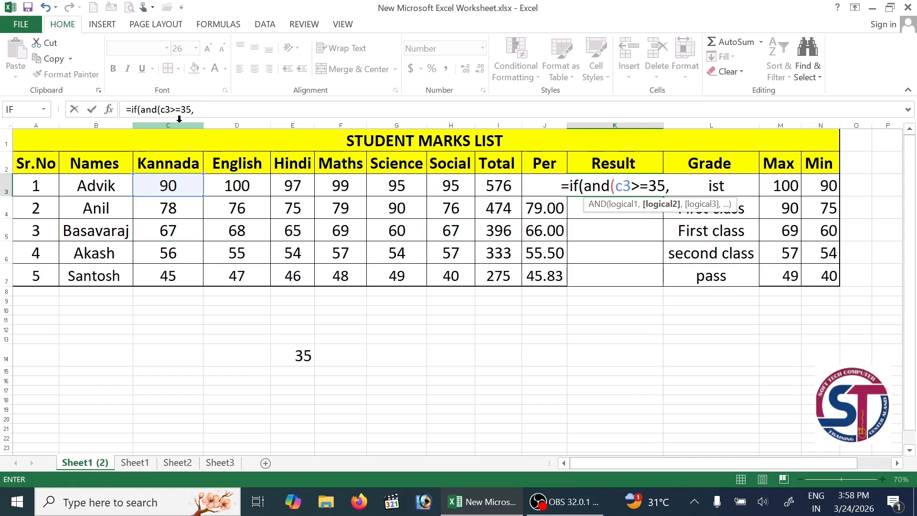
Add the English and Hindi conditions d3>=35 and e3>=35 to the AND test in K3
text(d3)
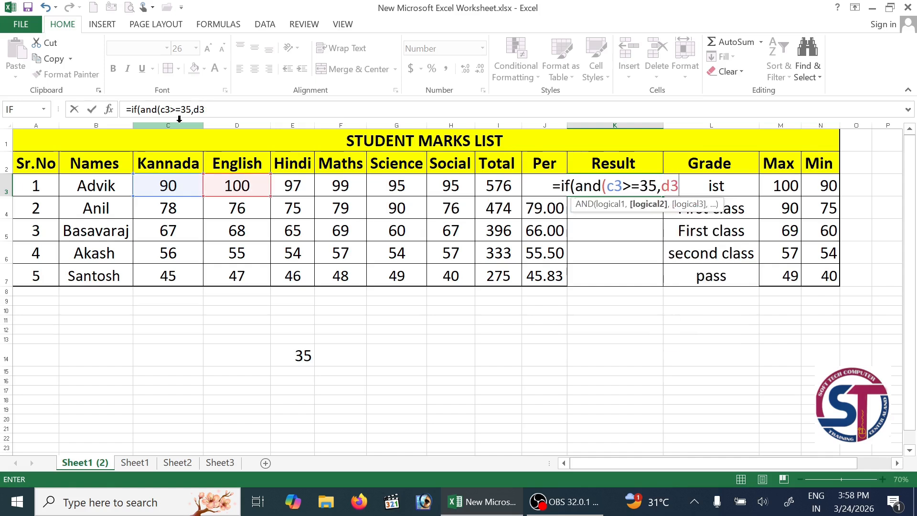
text(>=35)
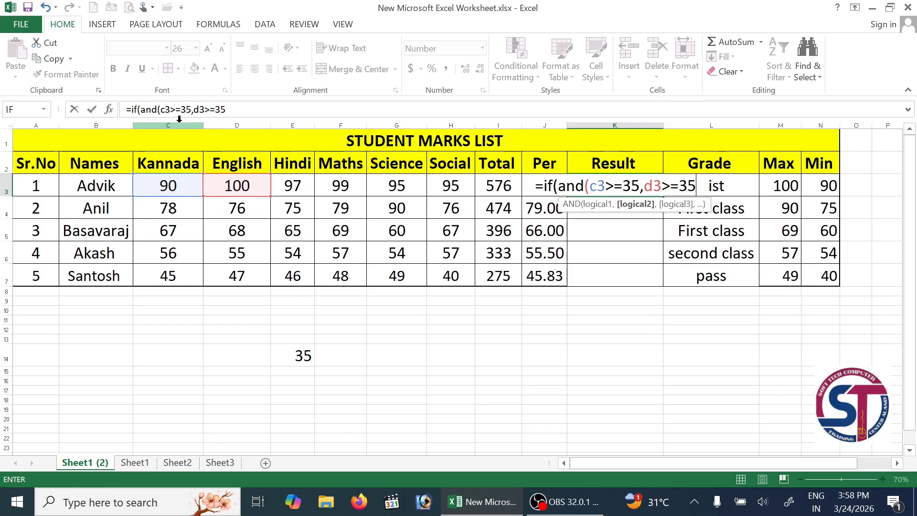
text(,e)
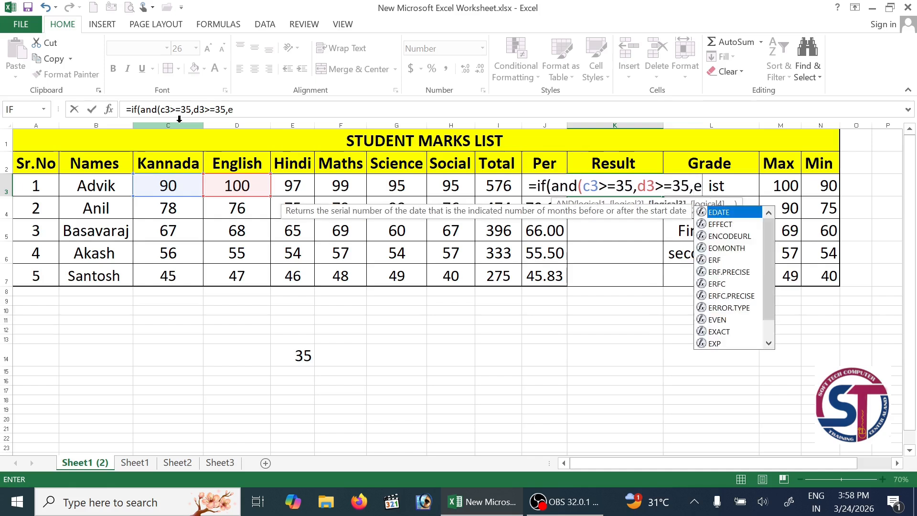
text(3>=)
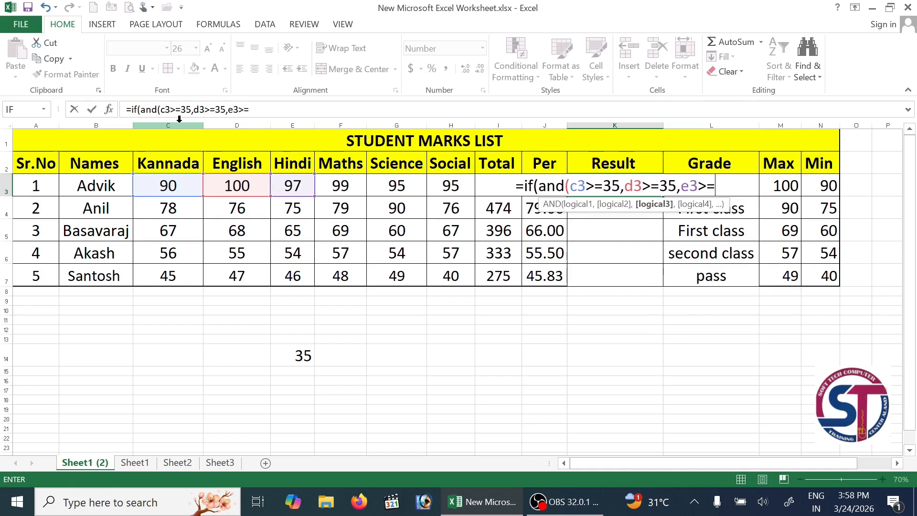
text(35)
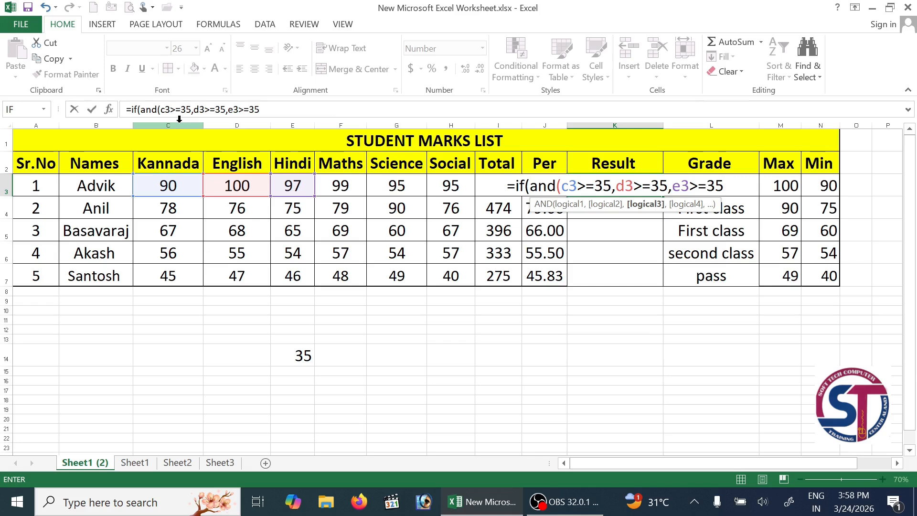
text(f3>=)
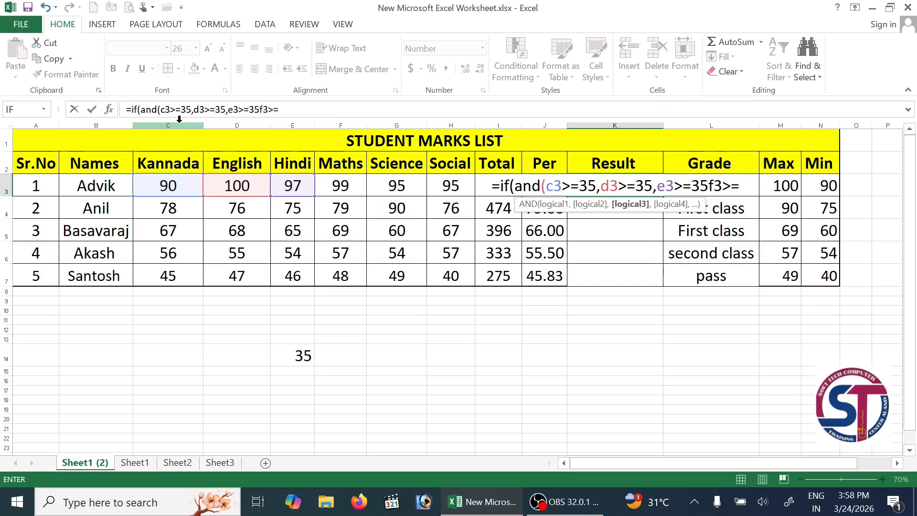
key(BackSpace)
key(BackSpace)
key(BackSpace)
key(BackSpace)
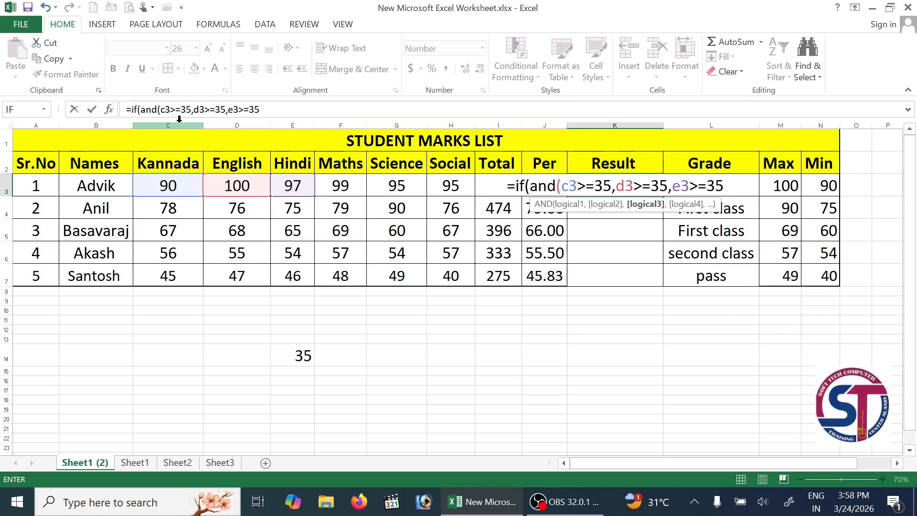
Complete the AND test in K3 with the conditions f3>=35, g3>=35 and h3>=35, and close its parenthesis
text(,)
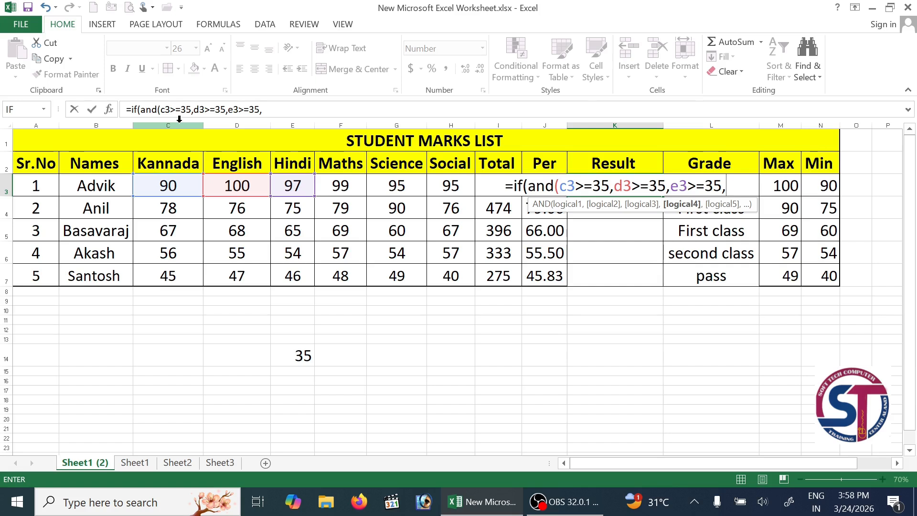
text(f3)
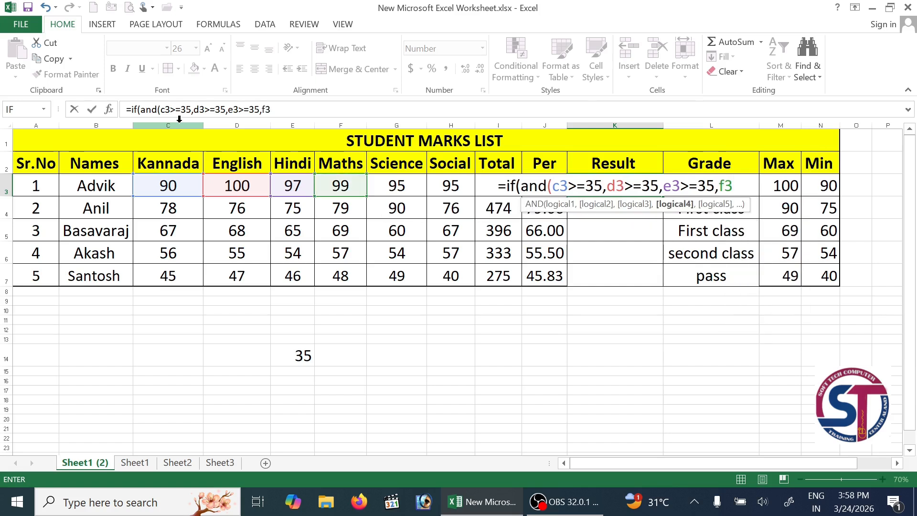
text(>=)
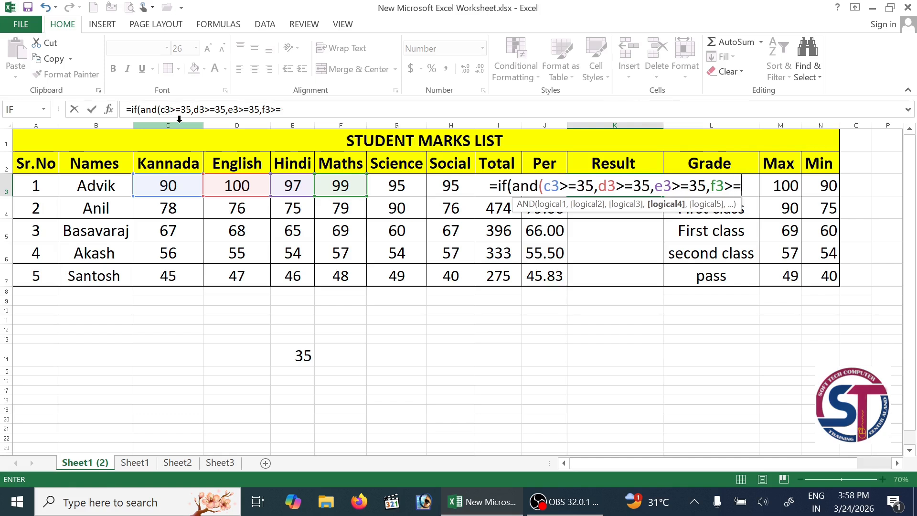
text(35)
text(,)
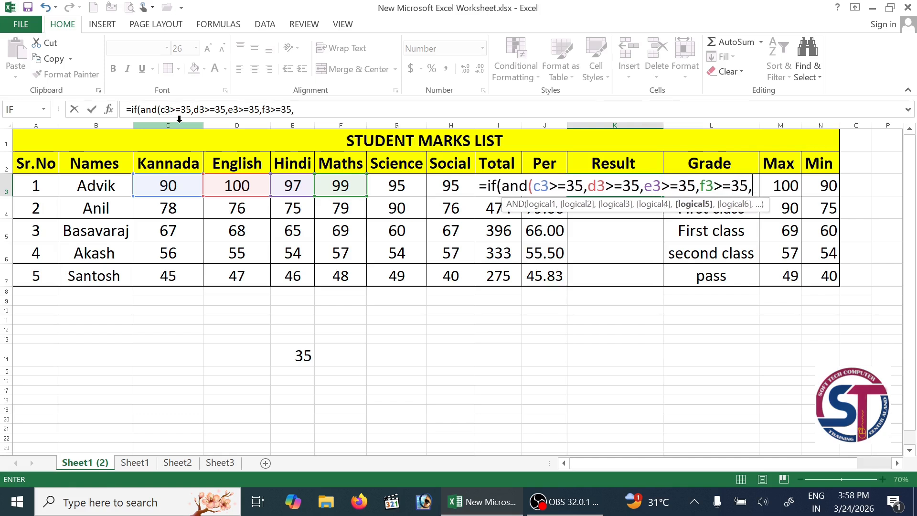
text(g3)
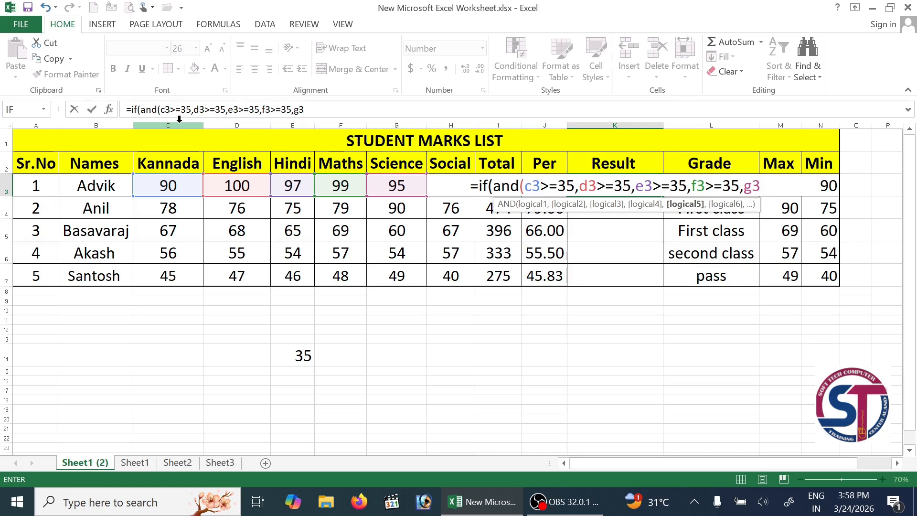
text(>=35,)
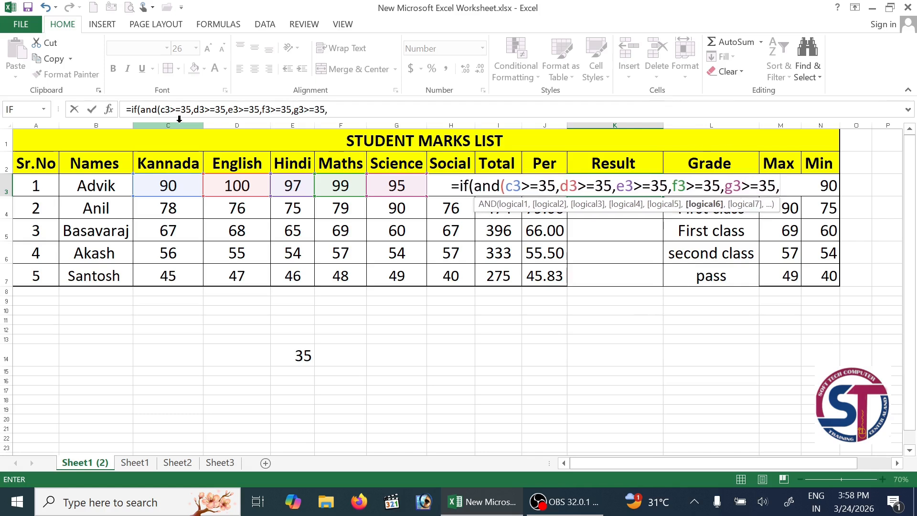
text(h3>)
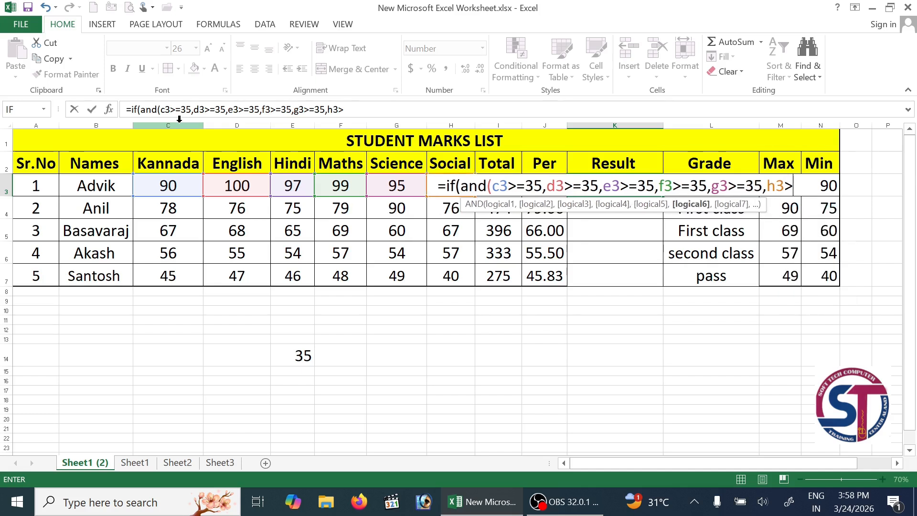
text(=3)
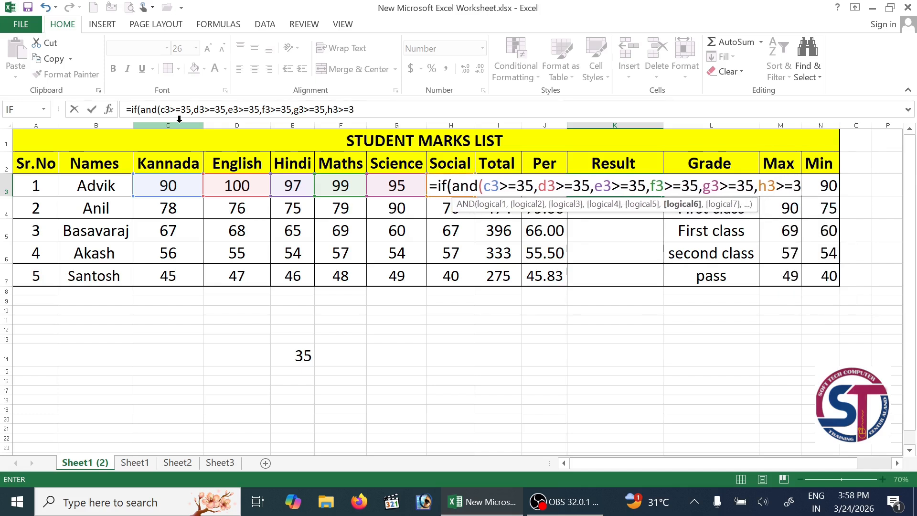
text(5)
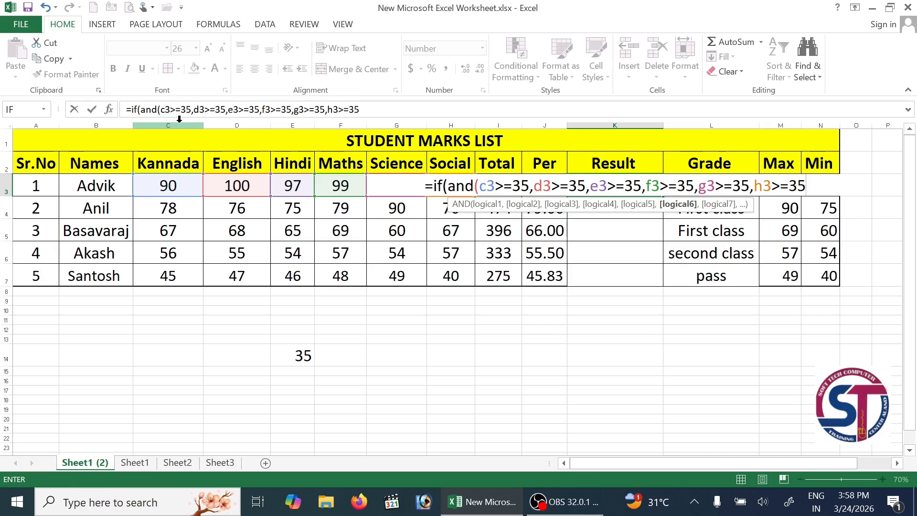
text())
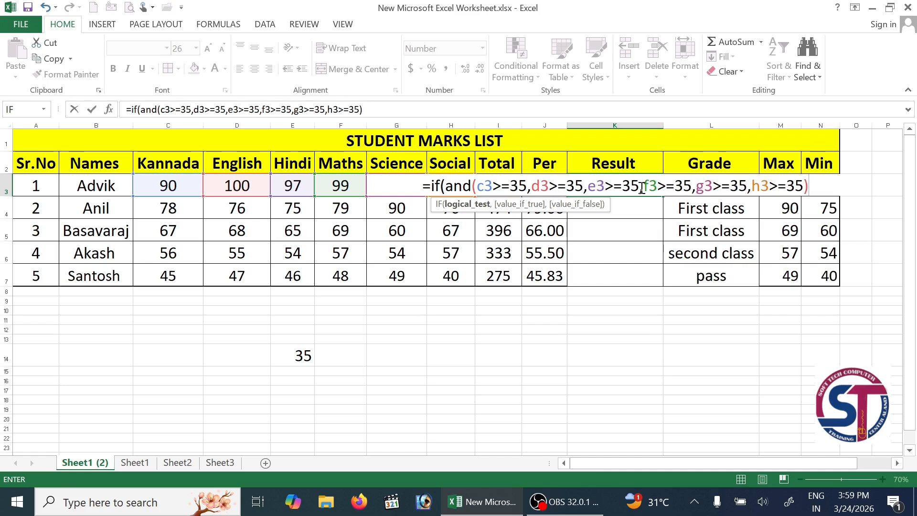
click(695, 189)
key(BackSpace)
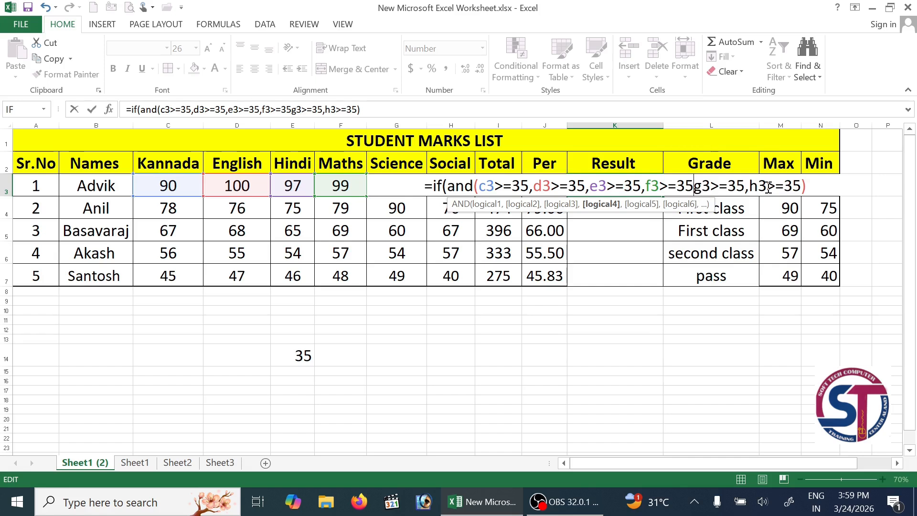
text(,)
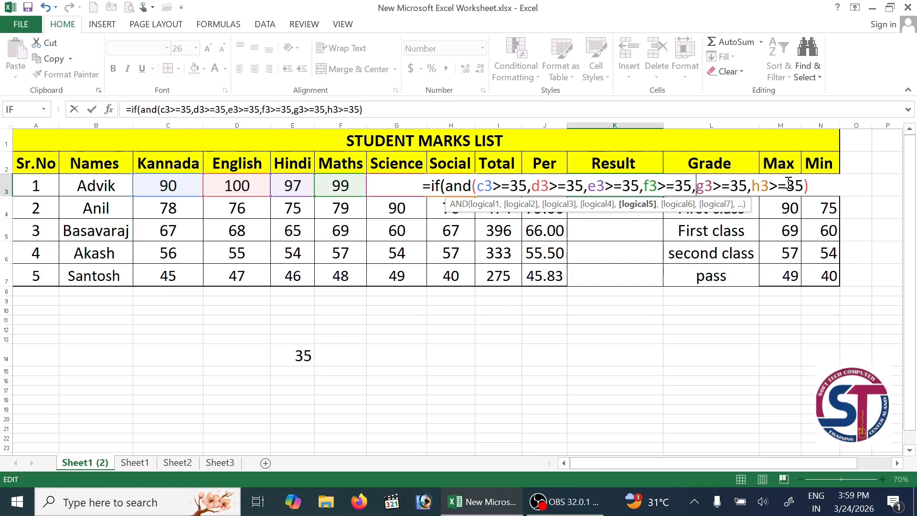
Complete the IF formula in K3 with "pass" as the true value and "fail" as the false value, and select K3 to check it
click(812, 186)
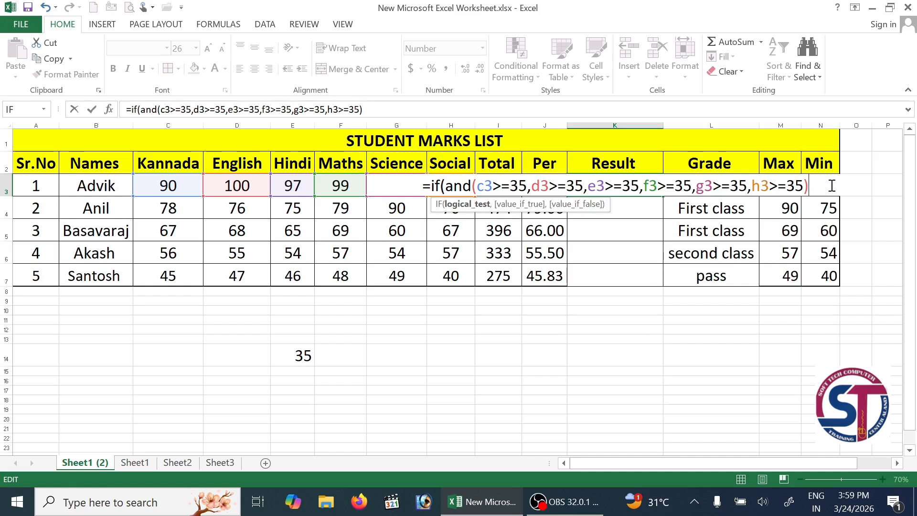
text(,)
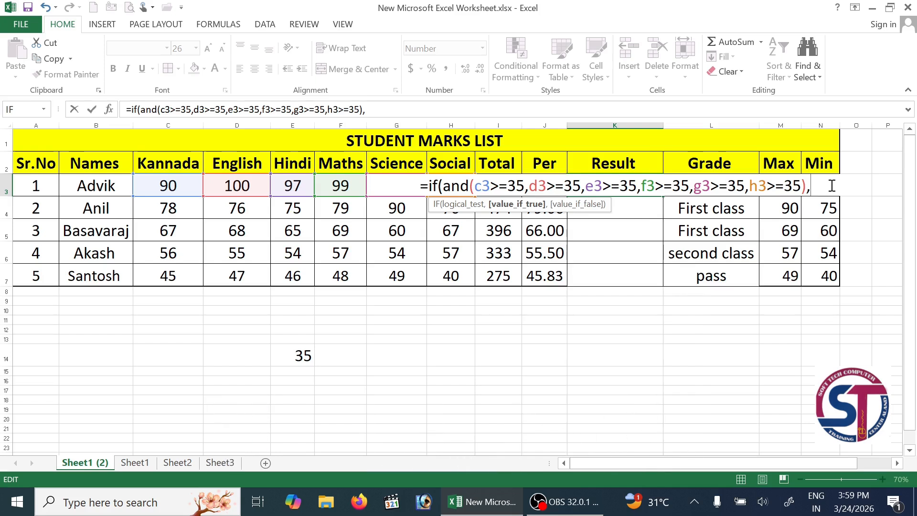
text(")
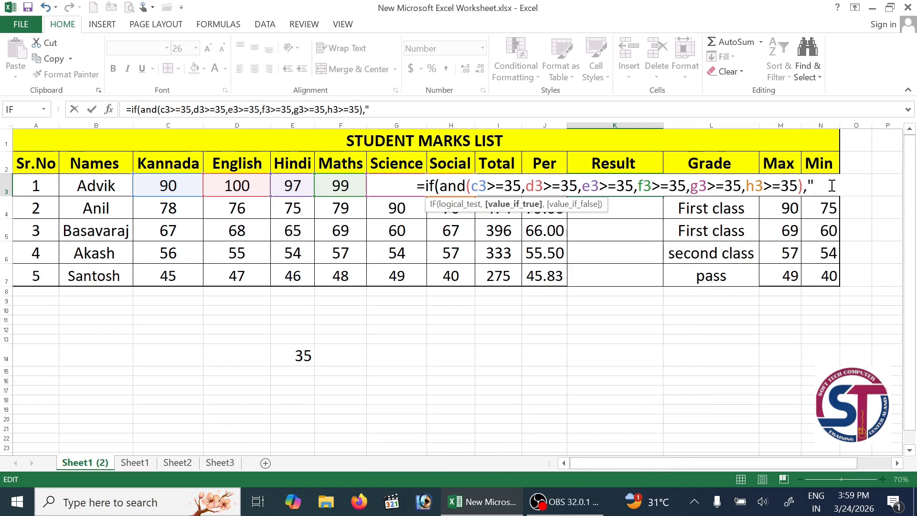
text(pass")
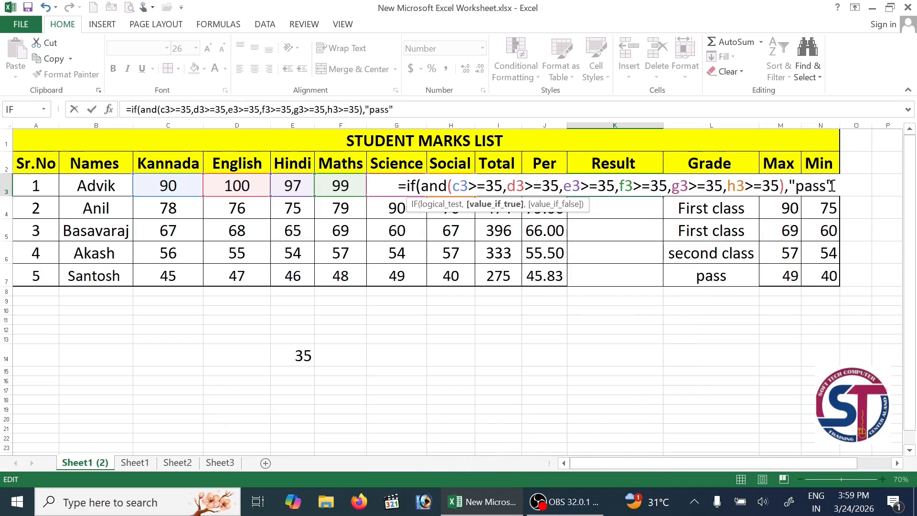
text(,")
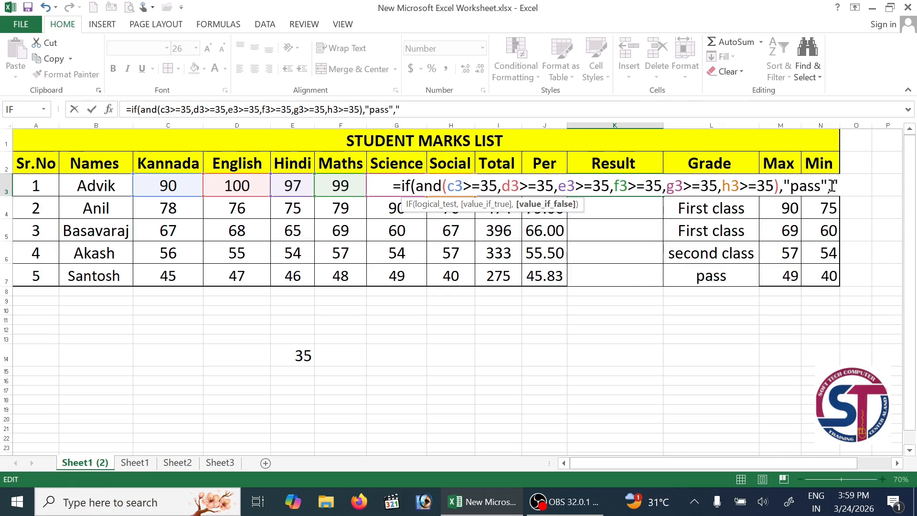
text(fail")
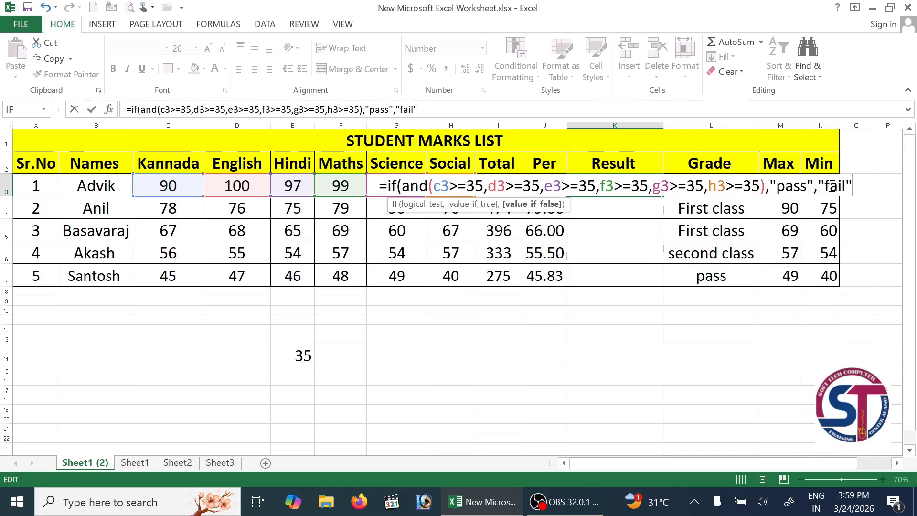
text())
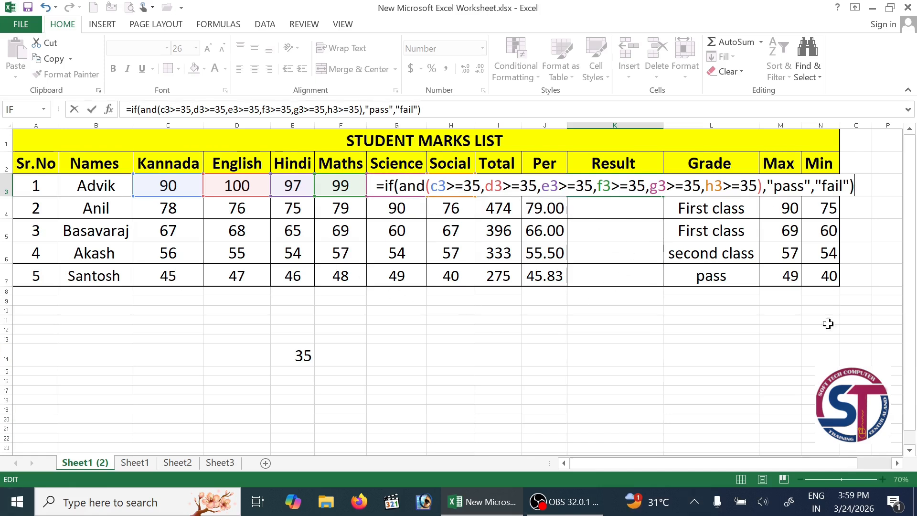
key(Return)
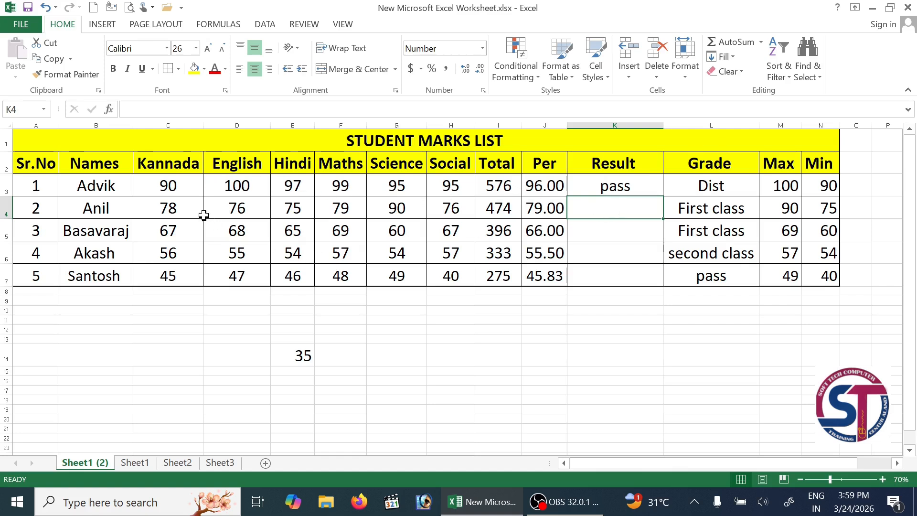
click(617, 188)
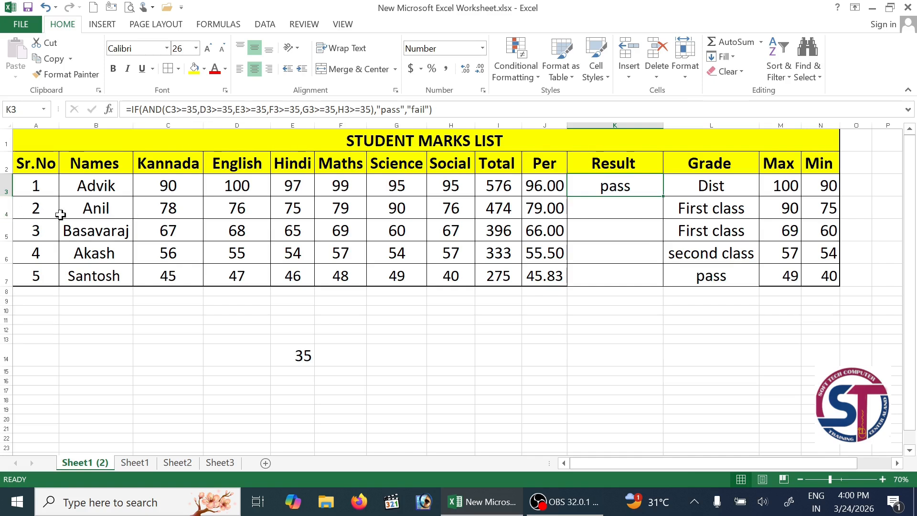
Start an IF formula with a nested AND in Result cell K4, with the conditions c4>=35 and d4>=35
click(621, 213)
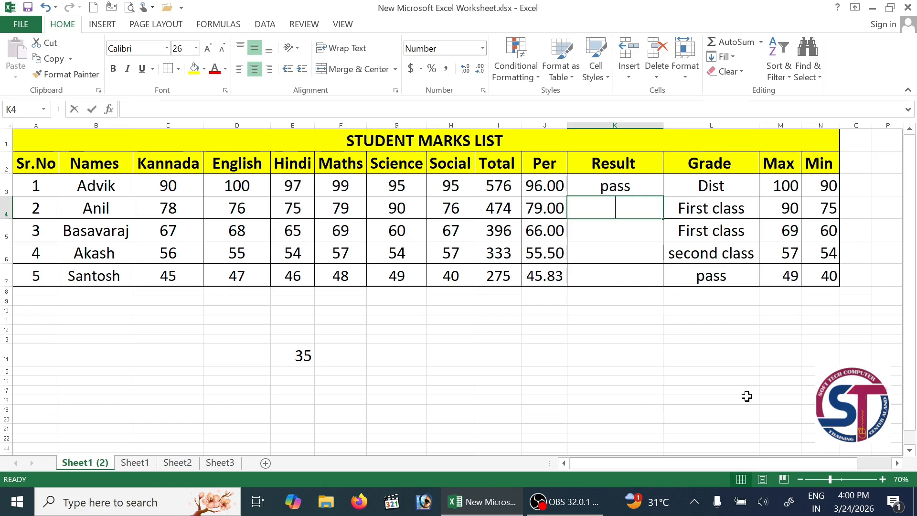
text(=if()
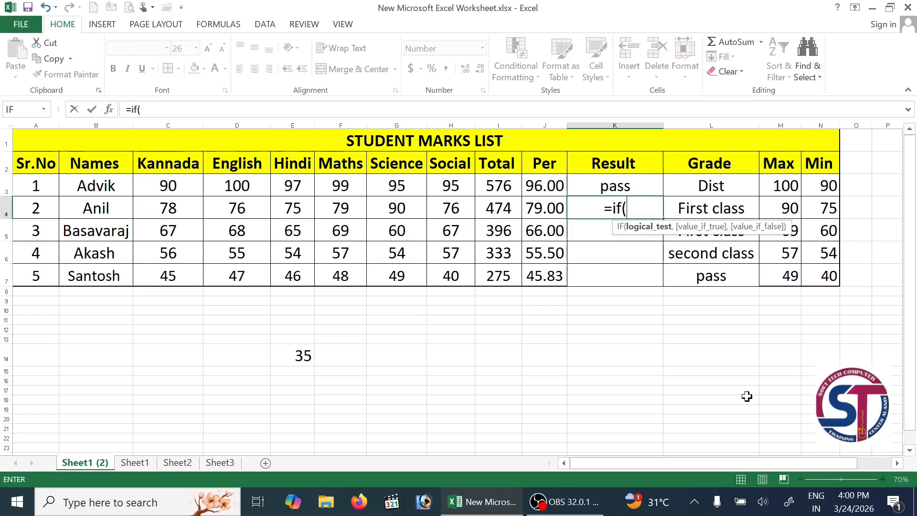
text(and()
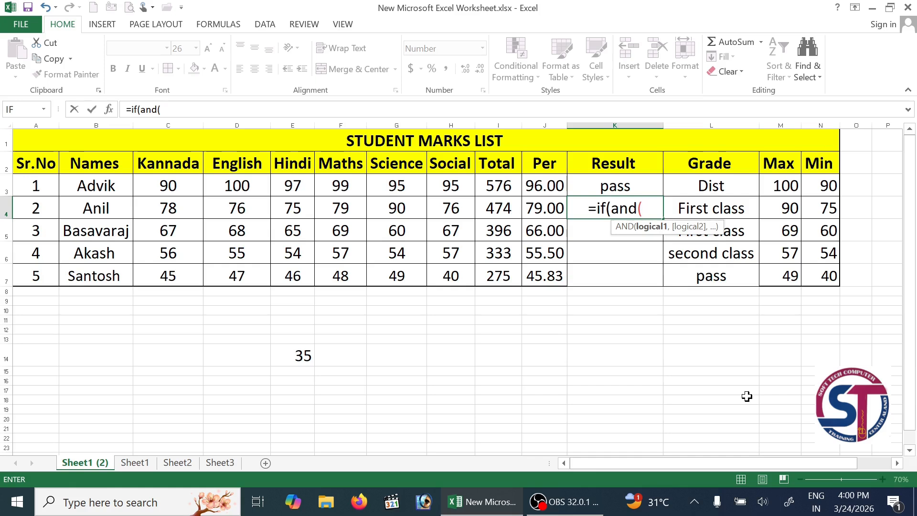
text(c4)
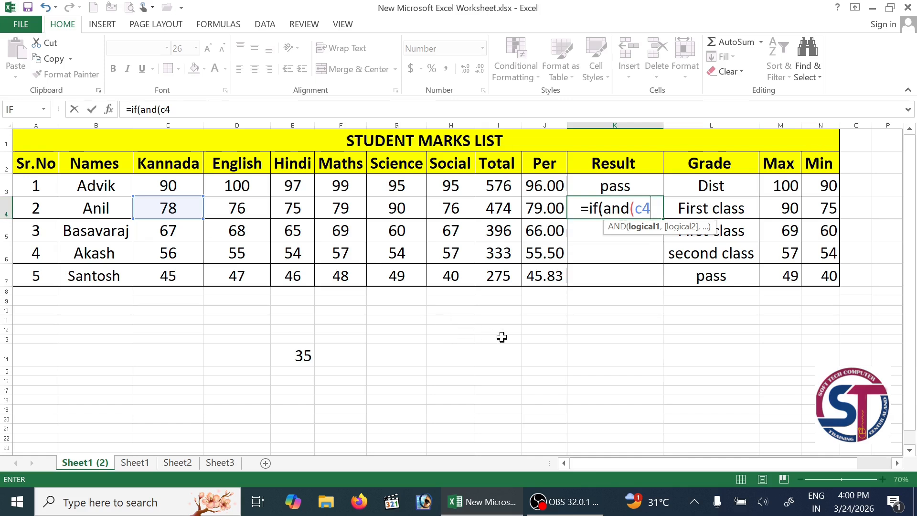
text(>=)
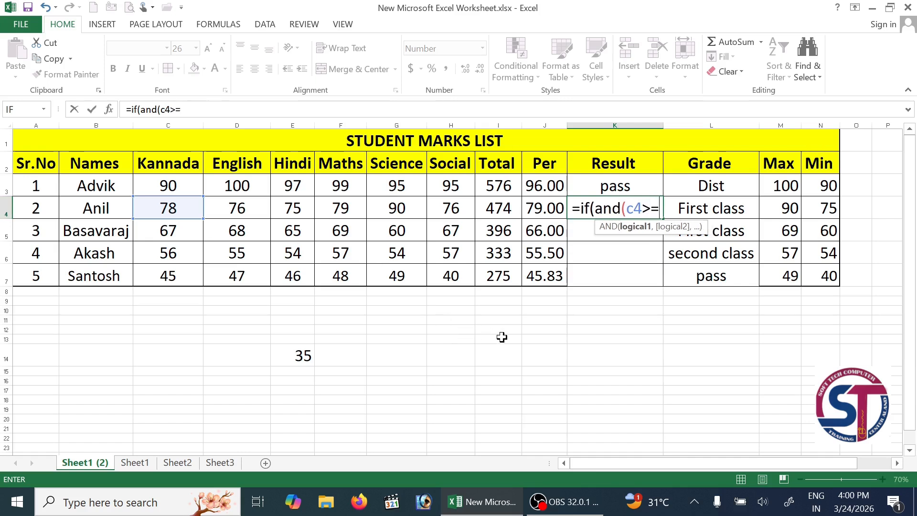
text(35)
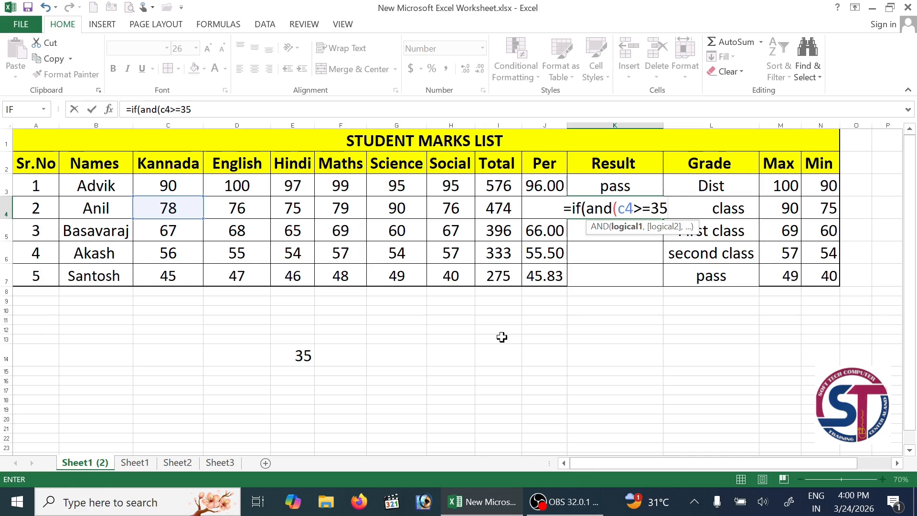
text(,d4)
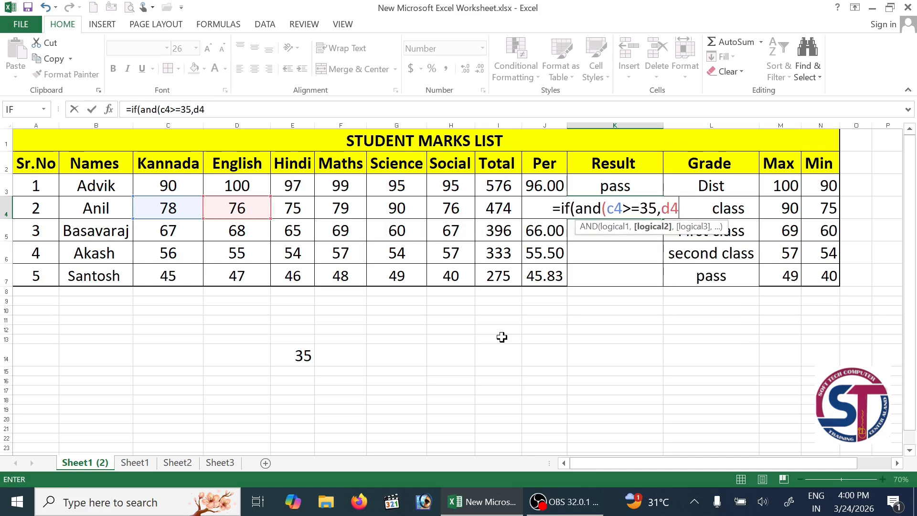
text(>)
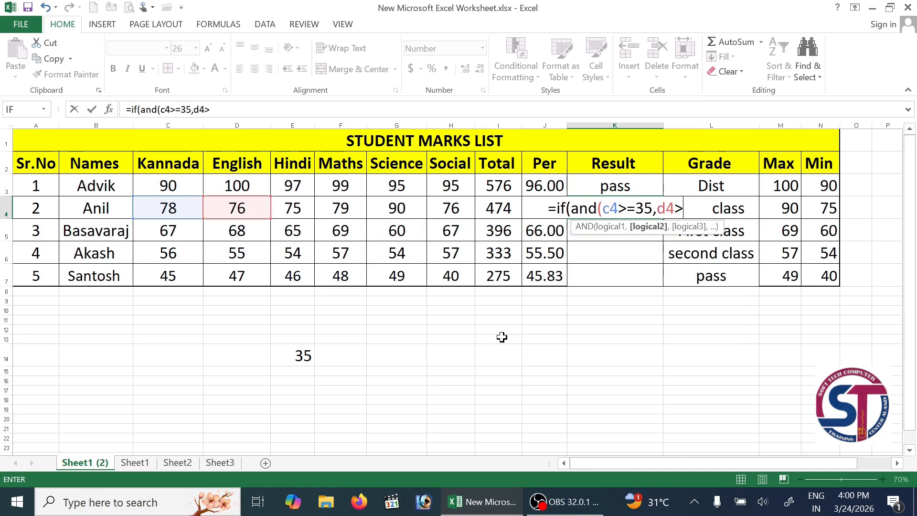
text(=35)
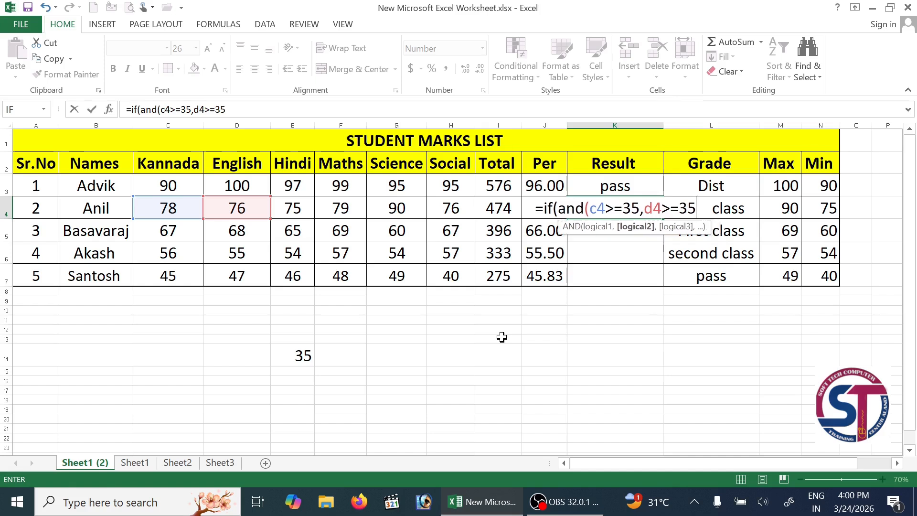
Complete the AND test in K4 with the conditions e4>=35, h4>=35, g4>=35 and h4>=35, and close its parenthesis
text(,e4>=35,h)
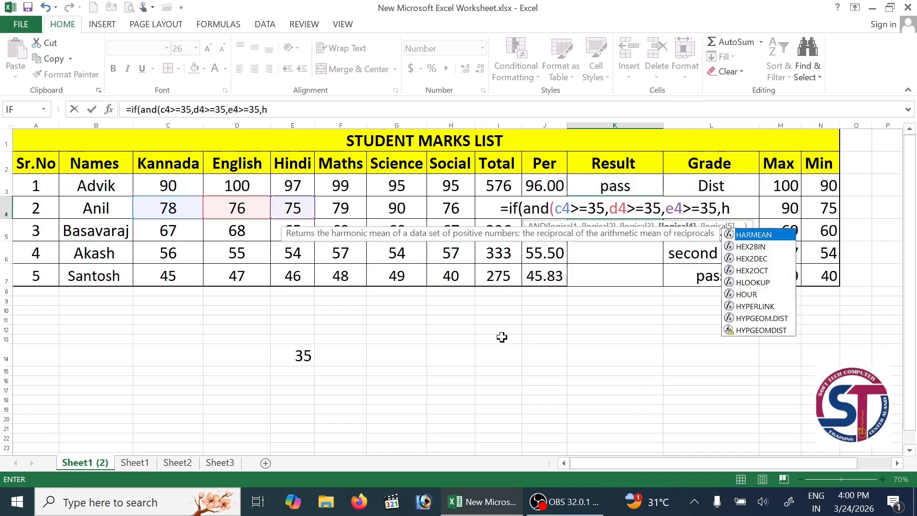
text(4>=35,g4>)
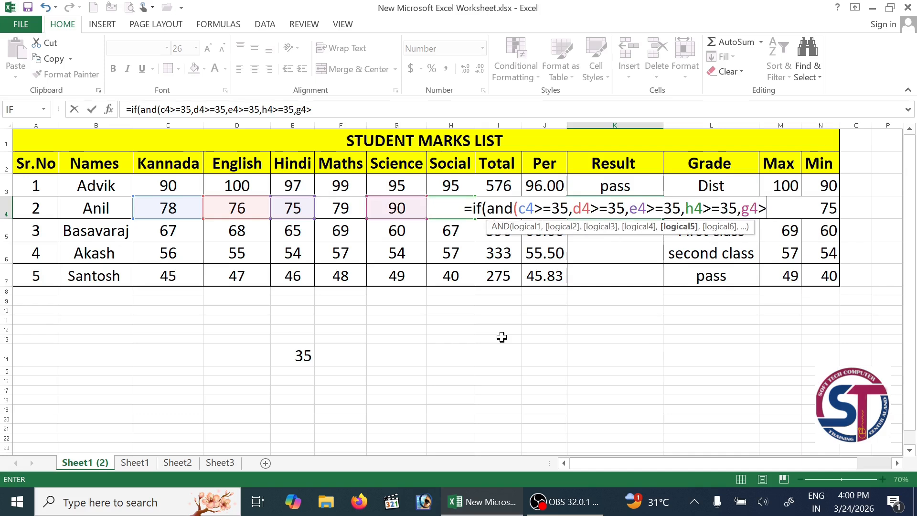
text(=35,)
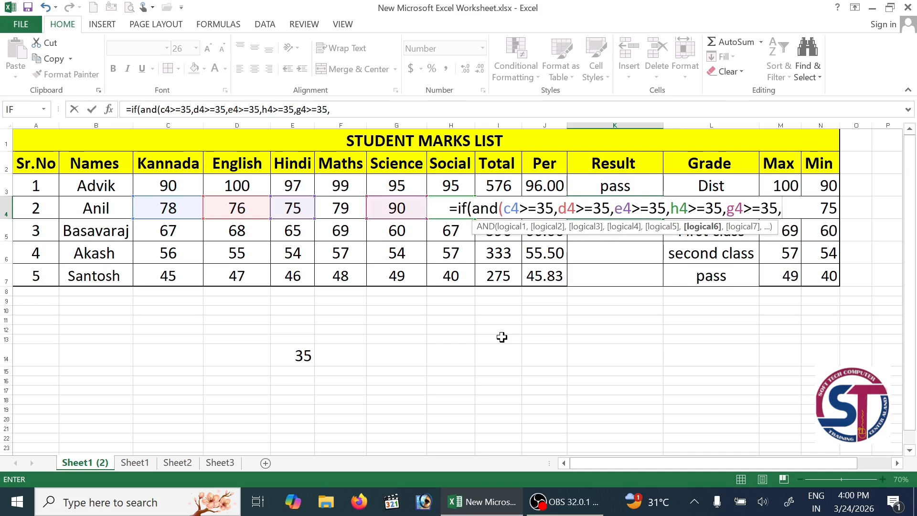
text(h4)
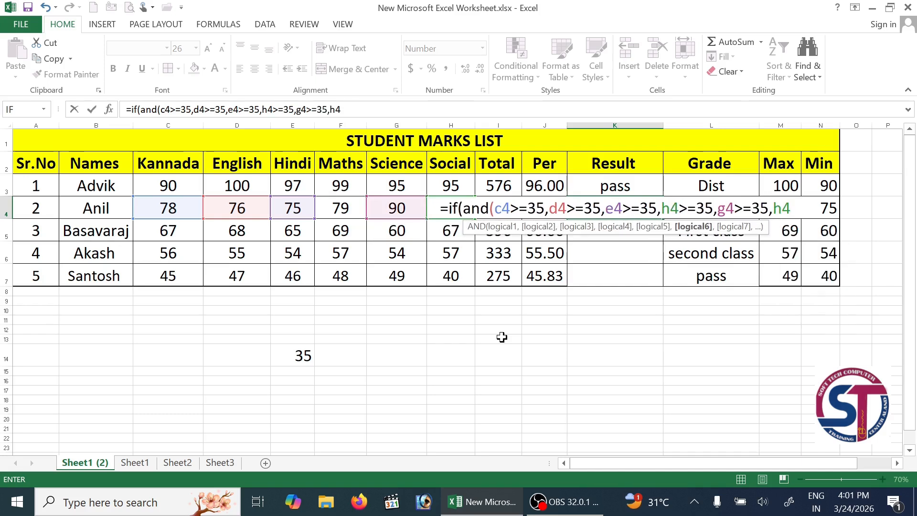
text(>)
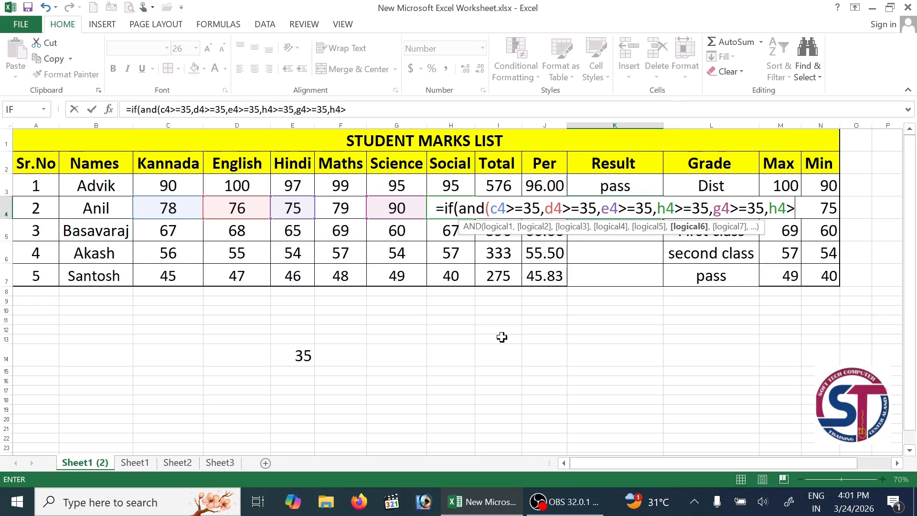
text(=35)
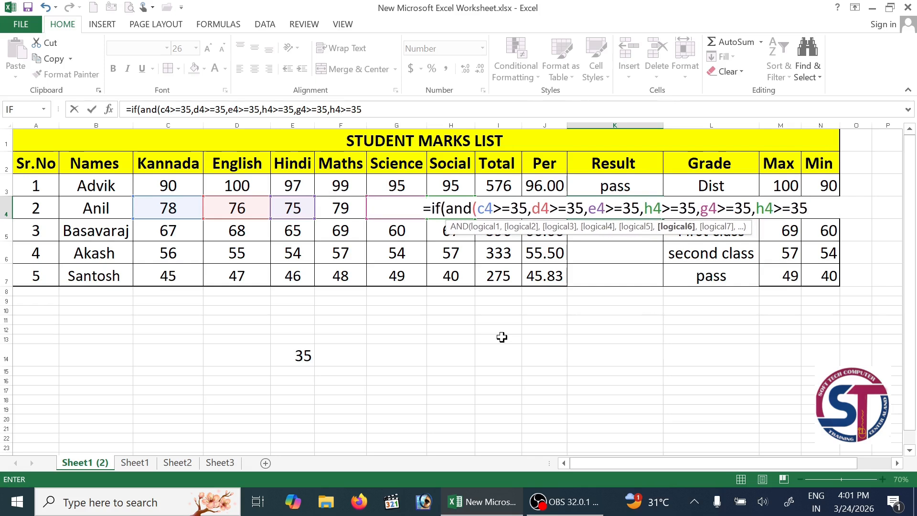
text())
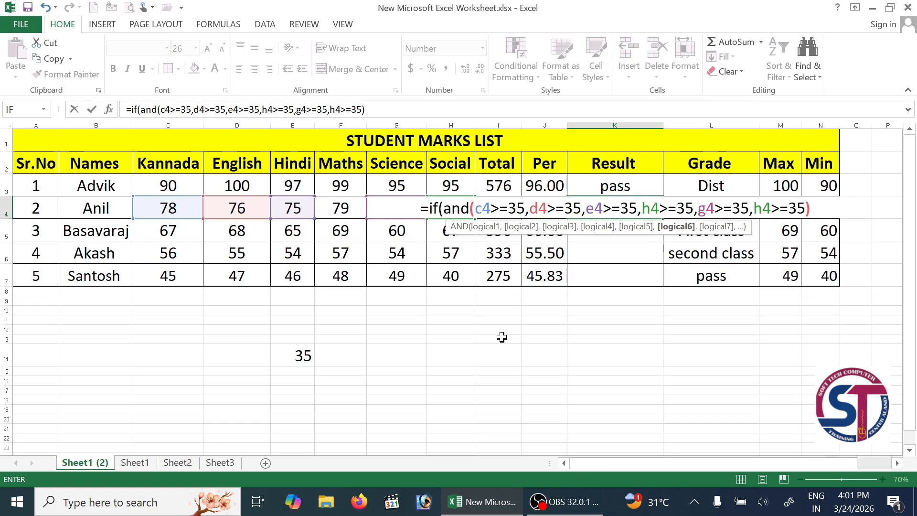
Finish the K4 formula with "pass" if true and "fail" if false, and fill it down the Result column to K7
text(,")
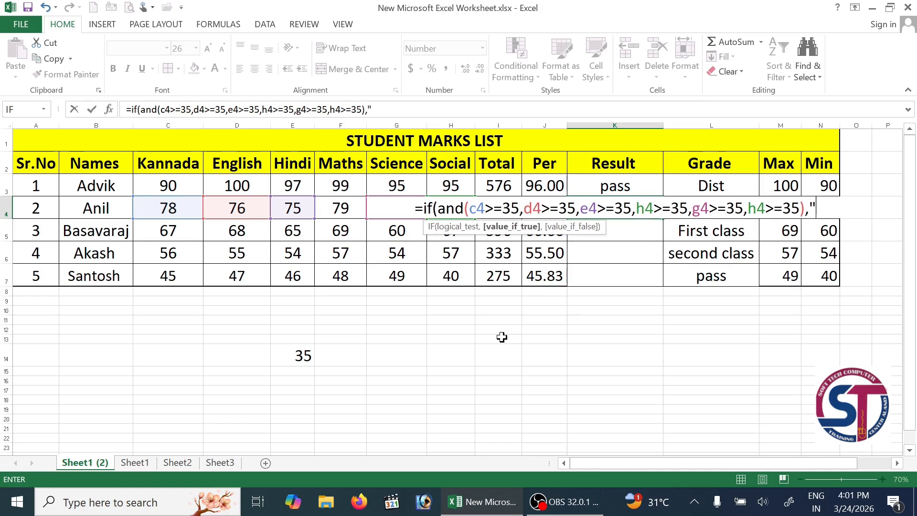
text(pass)
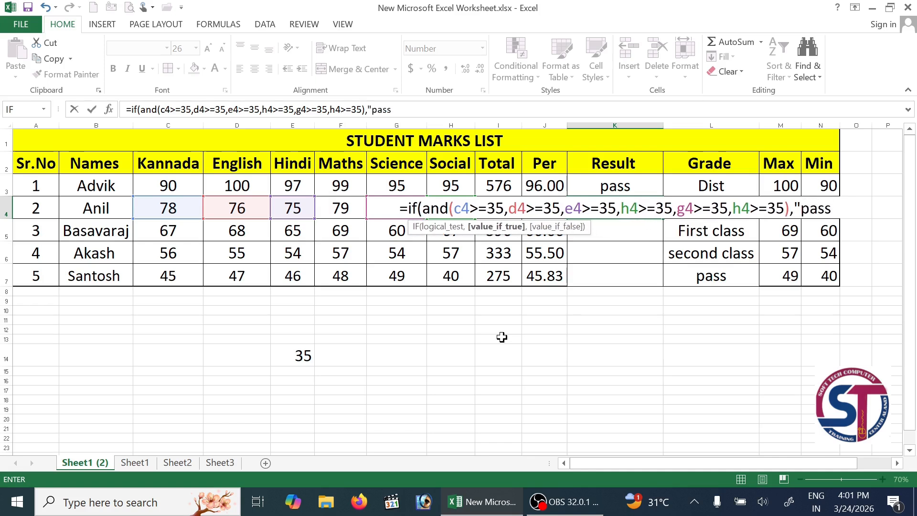
text(",)
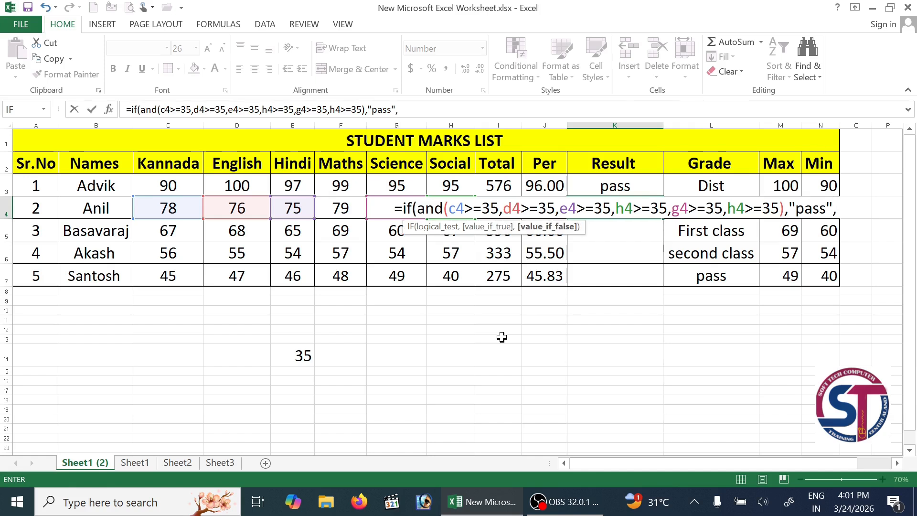
text("fail)
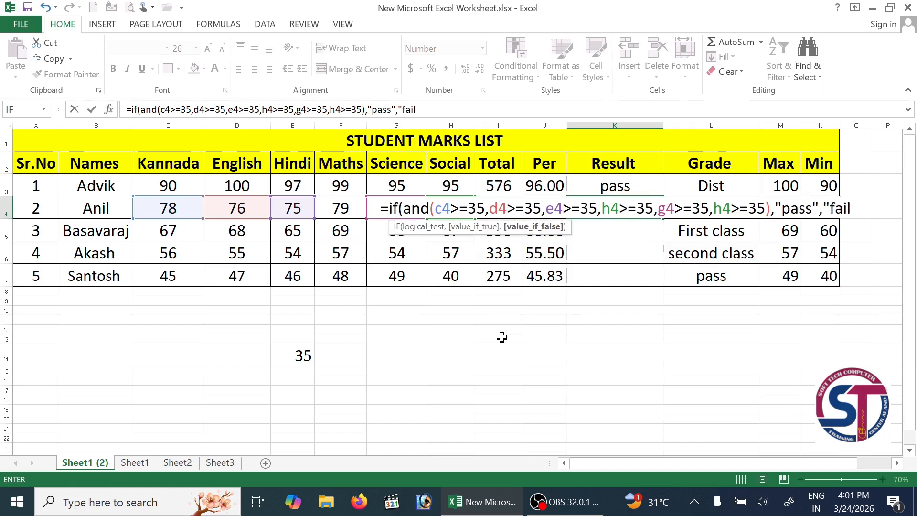
text("))
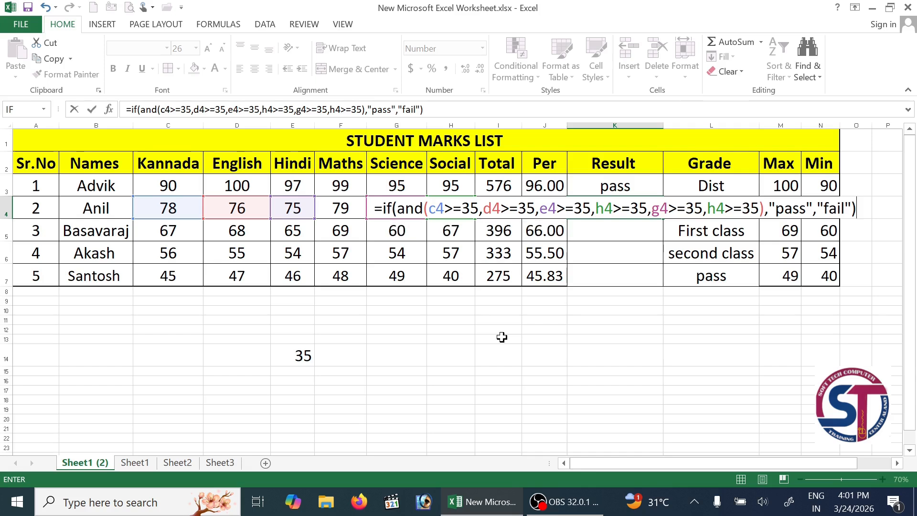
key(Return)
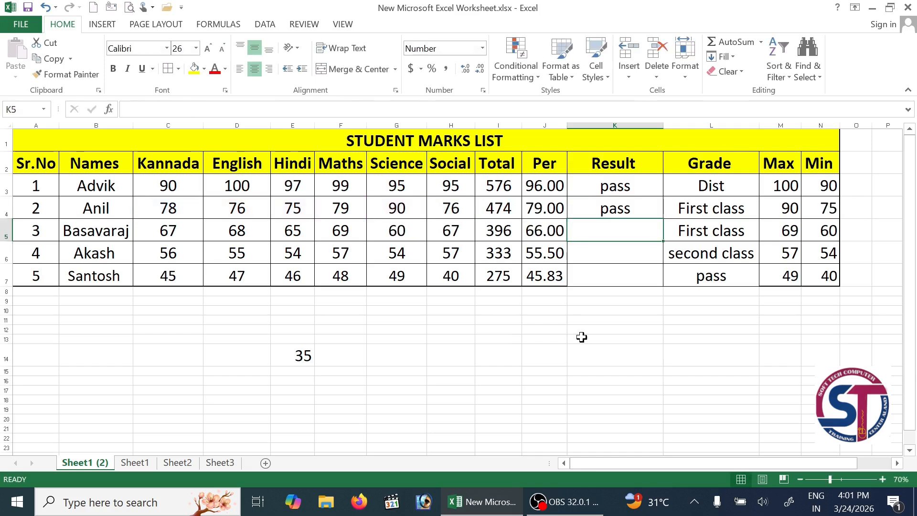
click(597, 208)
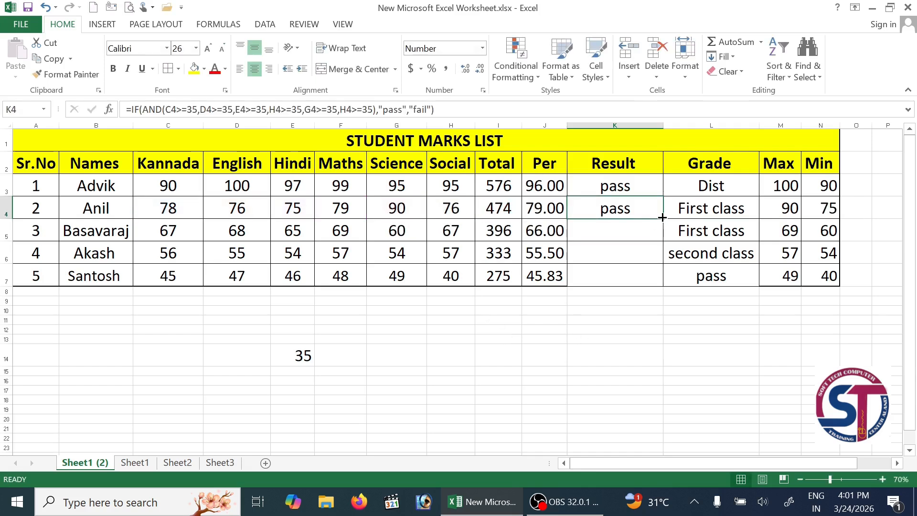
double_click(662, 218)
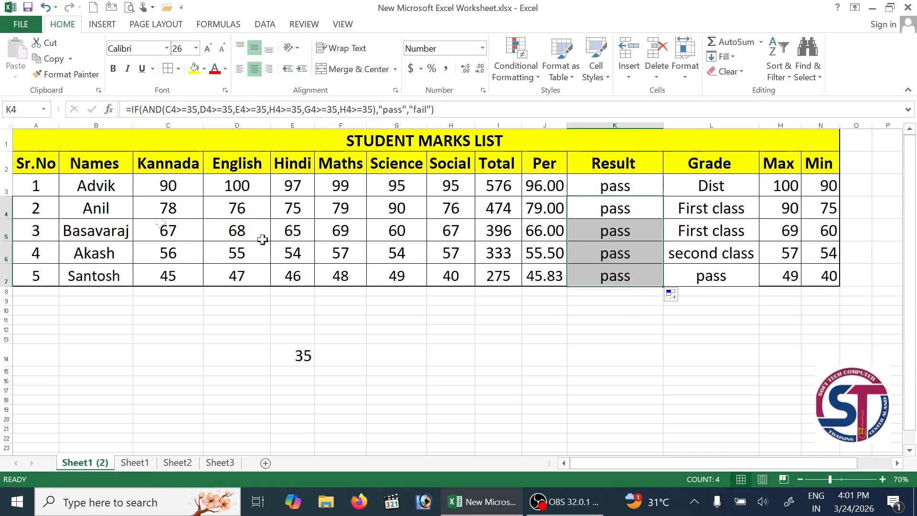
Test the Result formula by setting the Maths mark in F4 to 34, and check the Grade and Result formulas in row 4
click(339, 206)
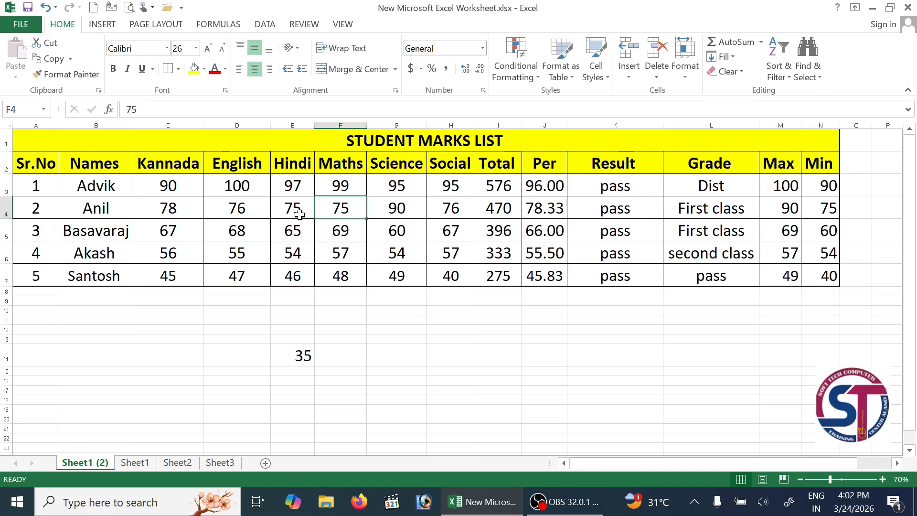
text(3)
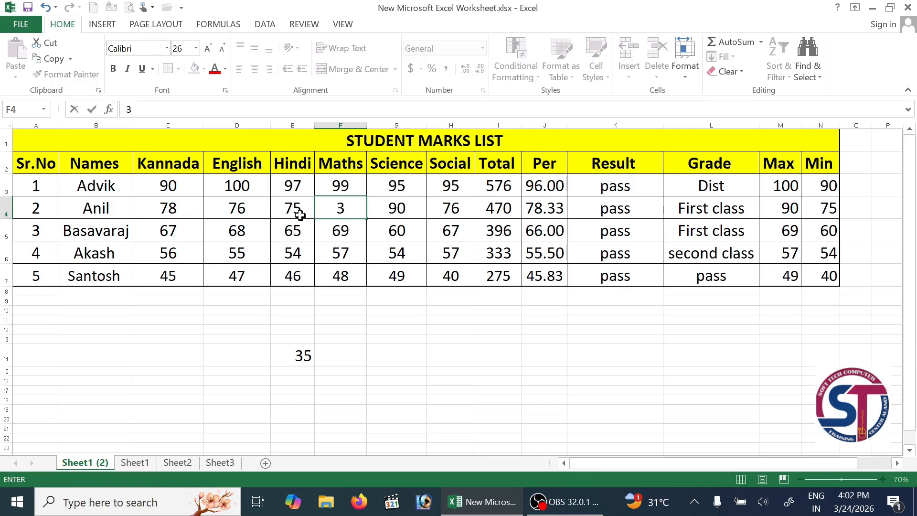
text(4)
key(Return)
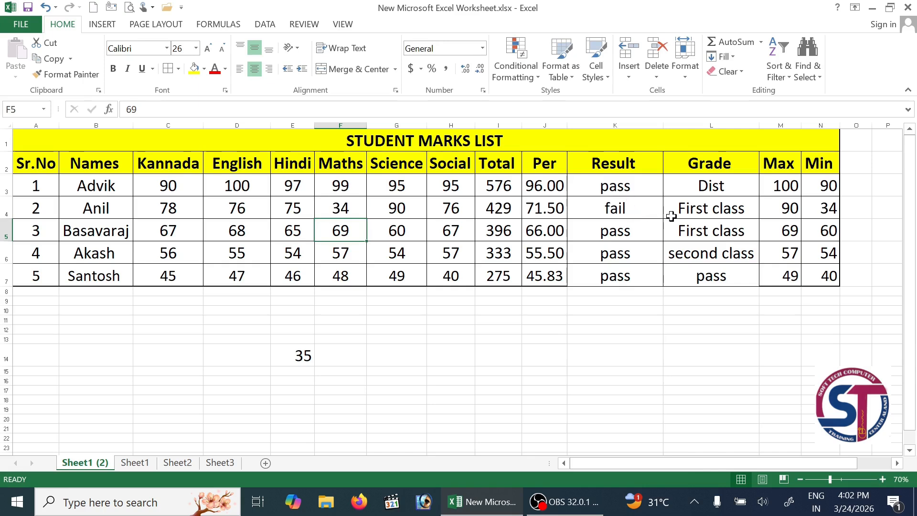
click(691, 208)
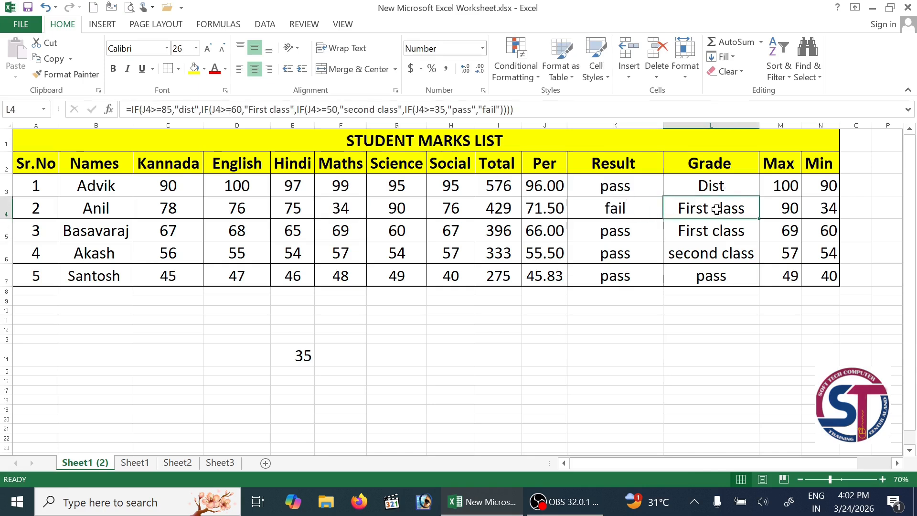
click(629, 207)
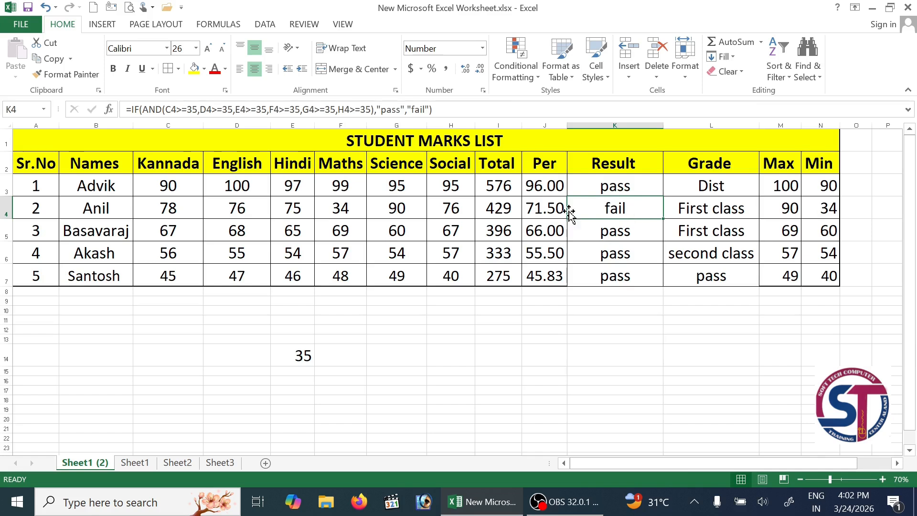
Set the second student's Maths mark in F4 to 10 as a failing test value
click(343, 213)
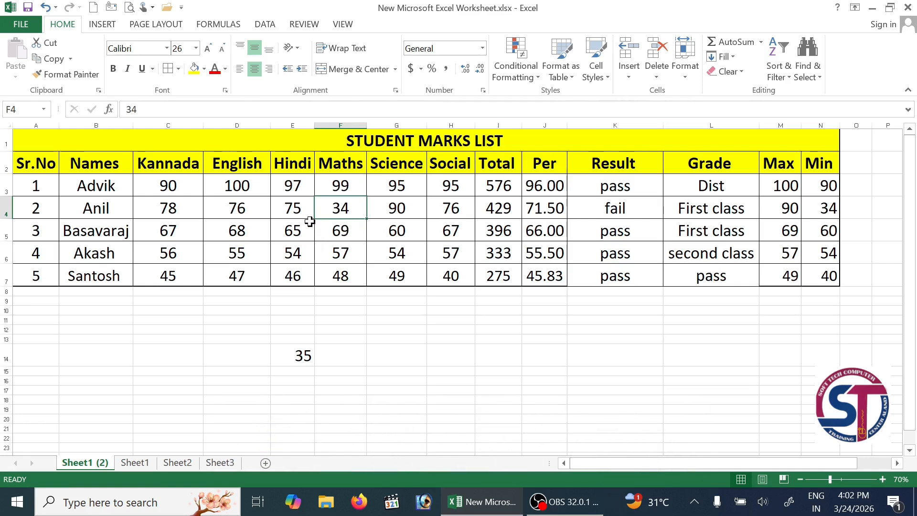
text(10)
key(Return)
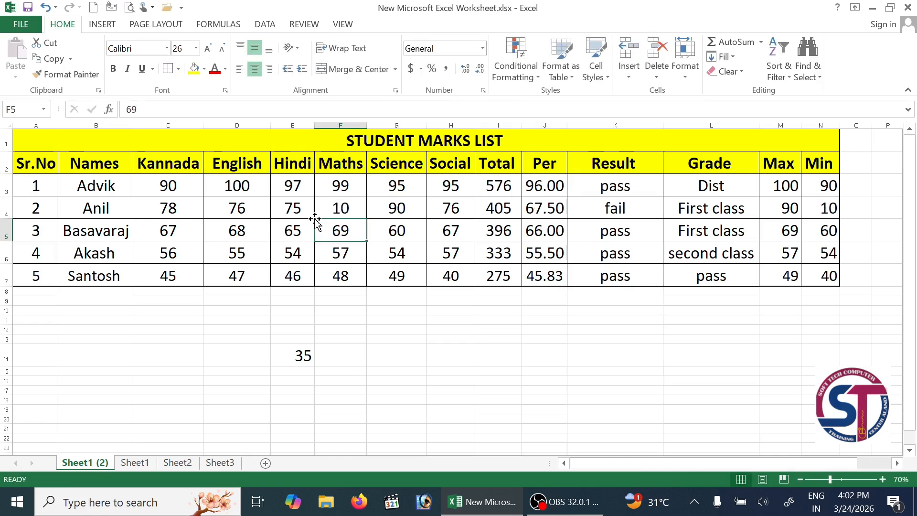
Set the first student's Hindi mark in E3 to 20, and check the percentage, Grade and Result formulas in row 3
key(Up)
key(Up)
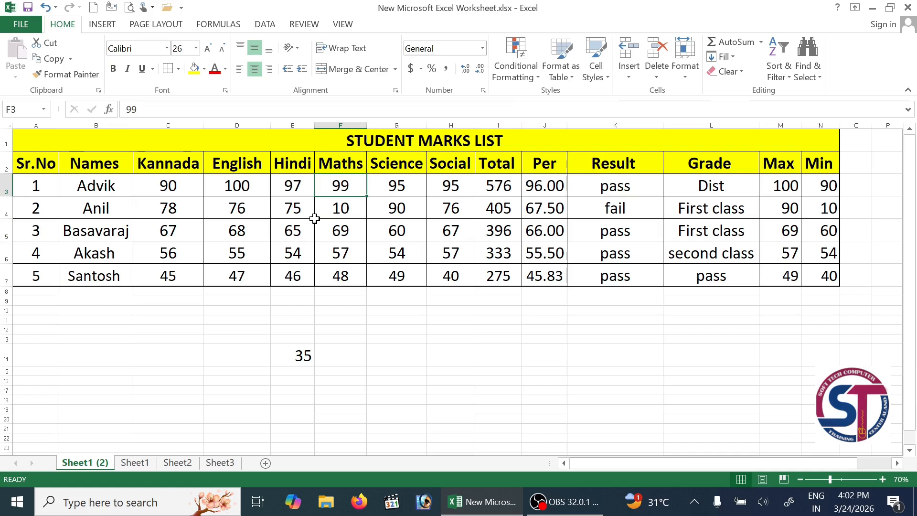
key(Left)
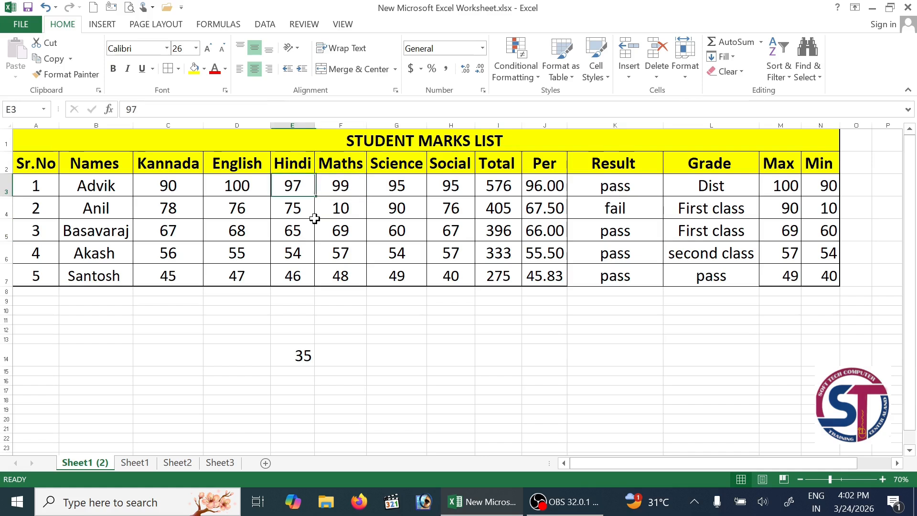
text(20)
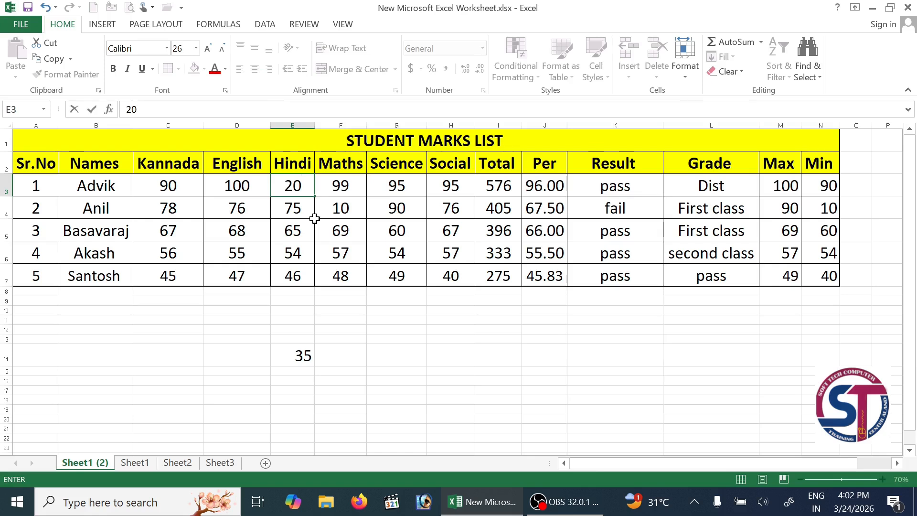
key(Return)
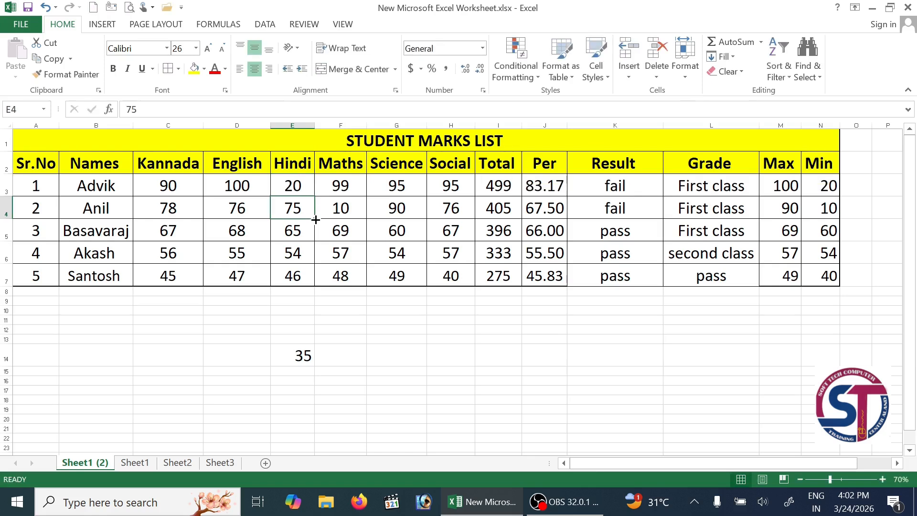
click(541, 192)
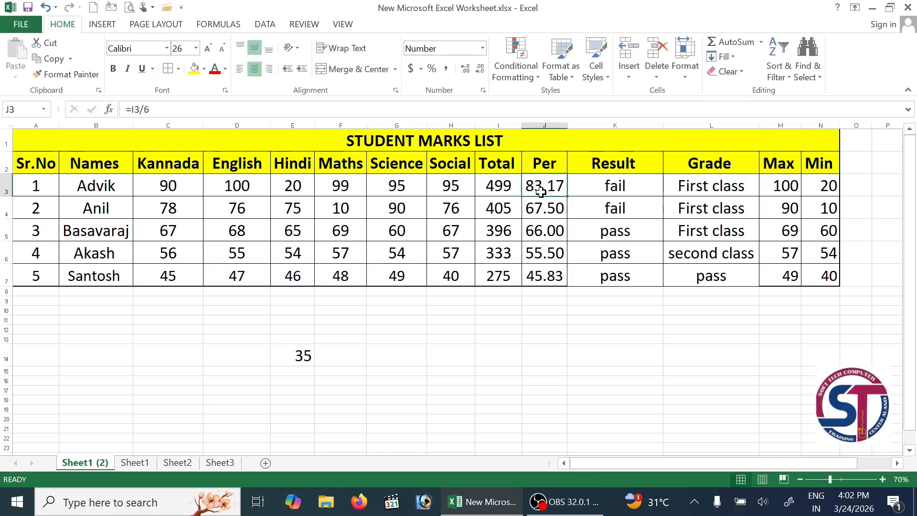
click(727, 187)
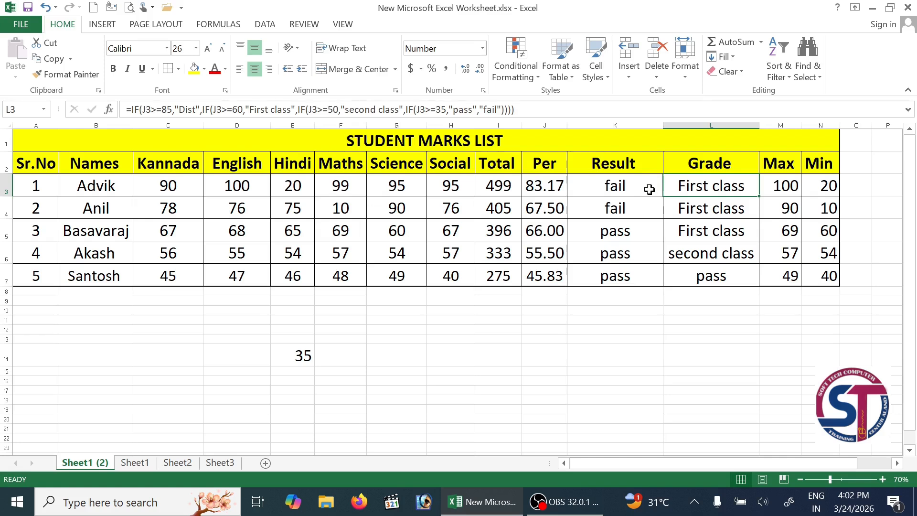
click(623, 188)
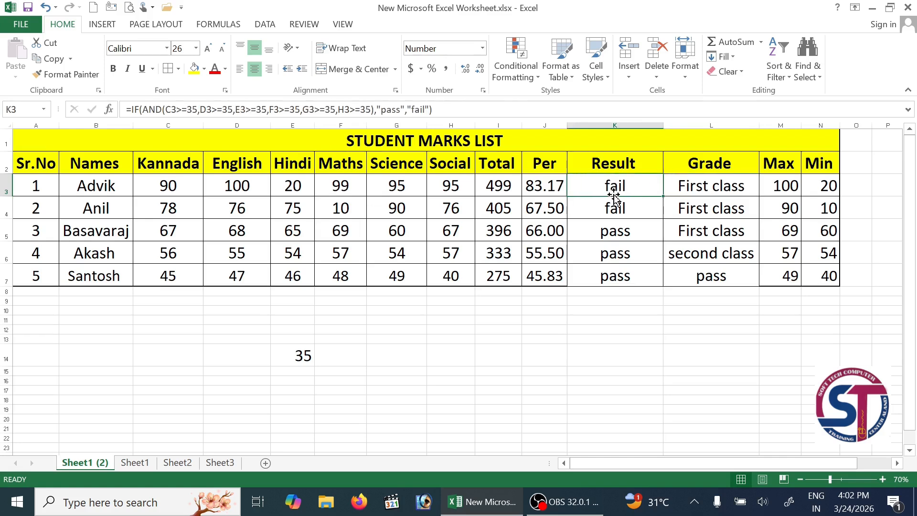
click(286, 191)
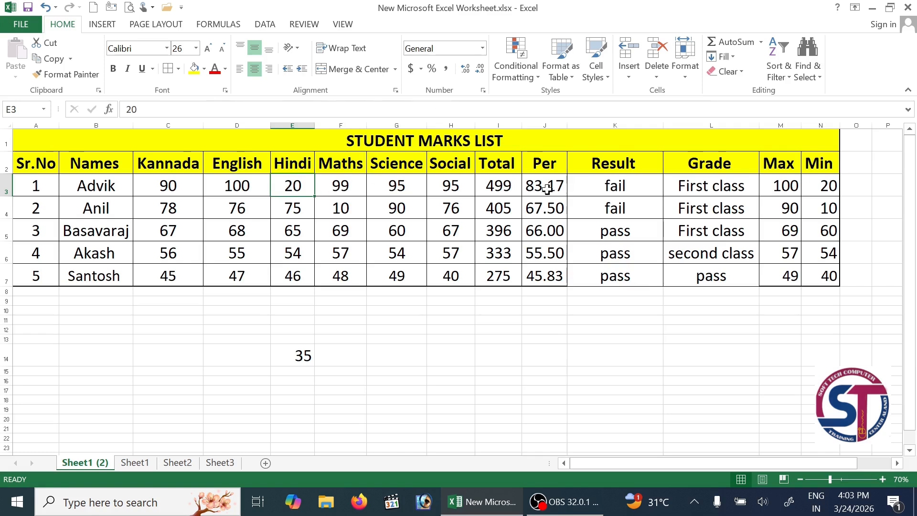
click(620, 186)
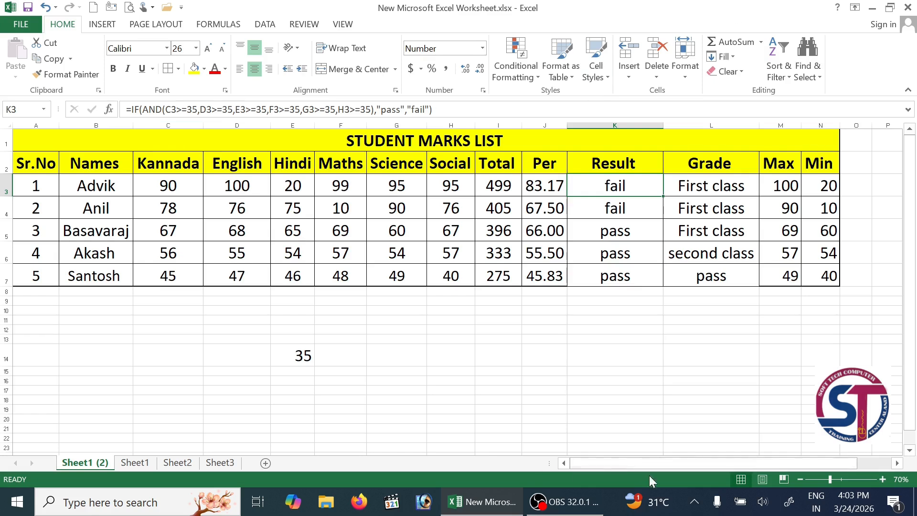
click(694, 504)
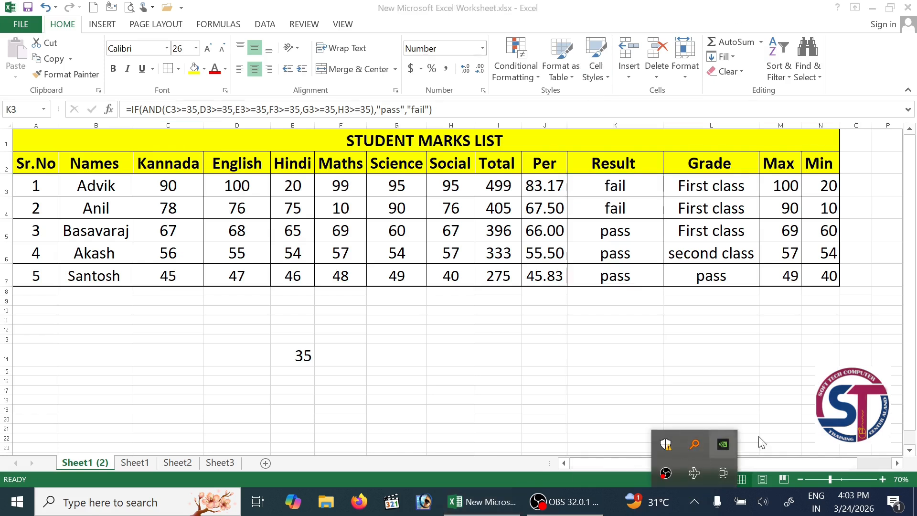
click(781, 395)
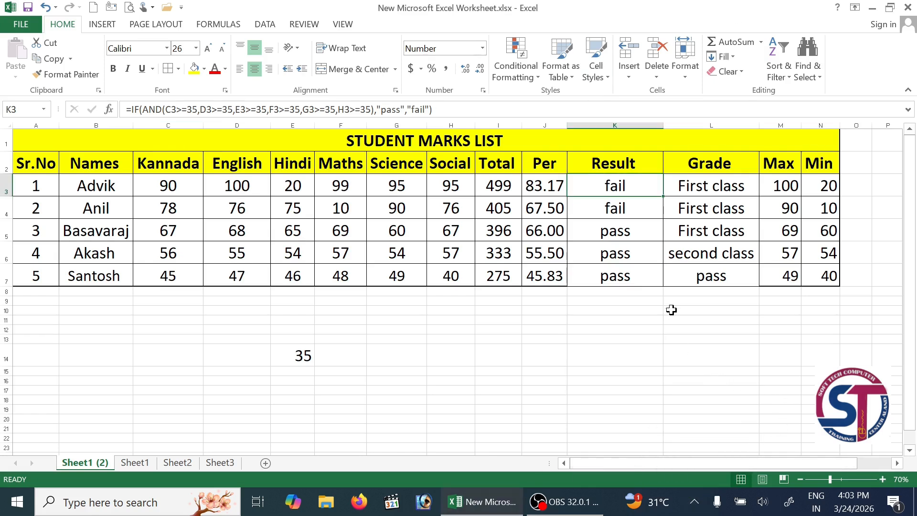